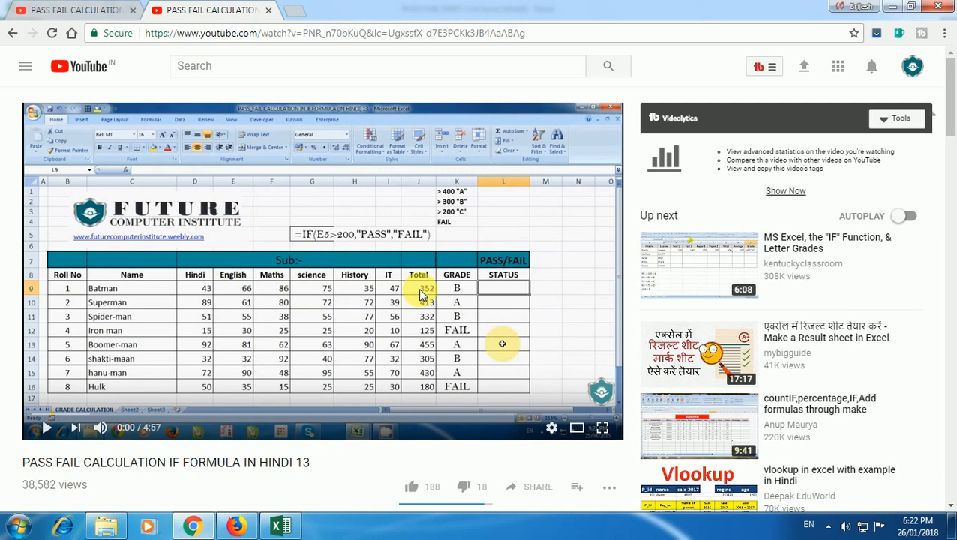
Look over the PASS FAIL CALCULATION IF FORMULA video page and read the viewers' comments below it
scroll(420, 295, down, 2)
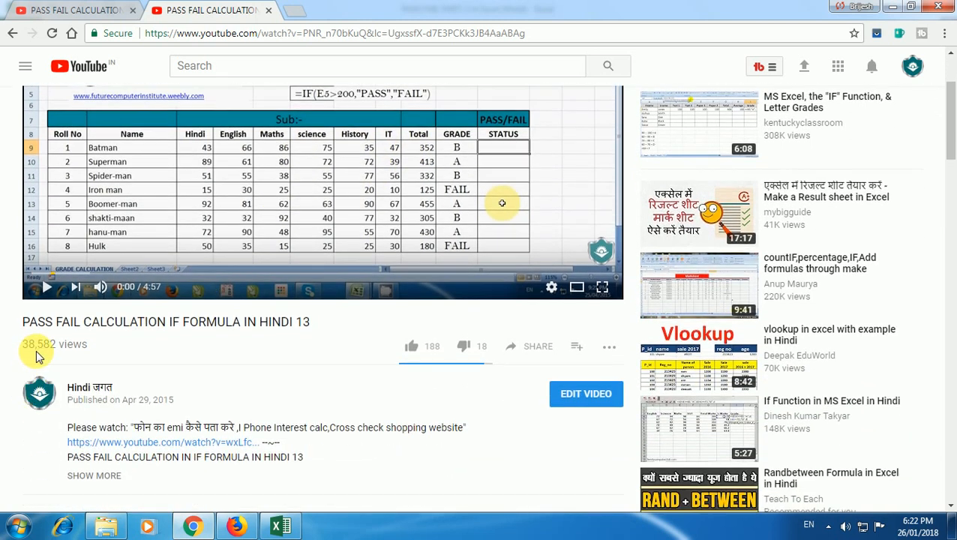
scroll(33, 375, down, 2)
scroll(23, 390, up, 3)
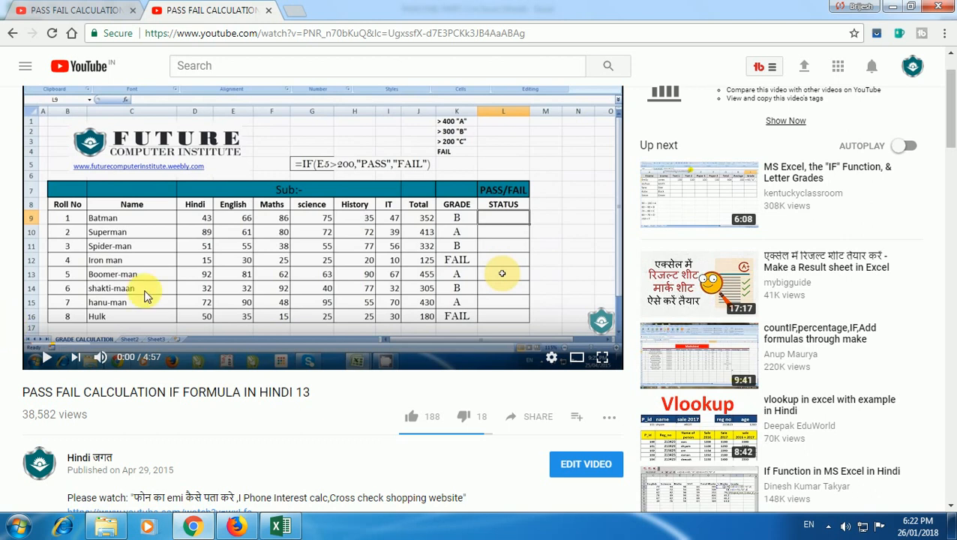
scroll(417, 210, up, 1)
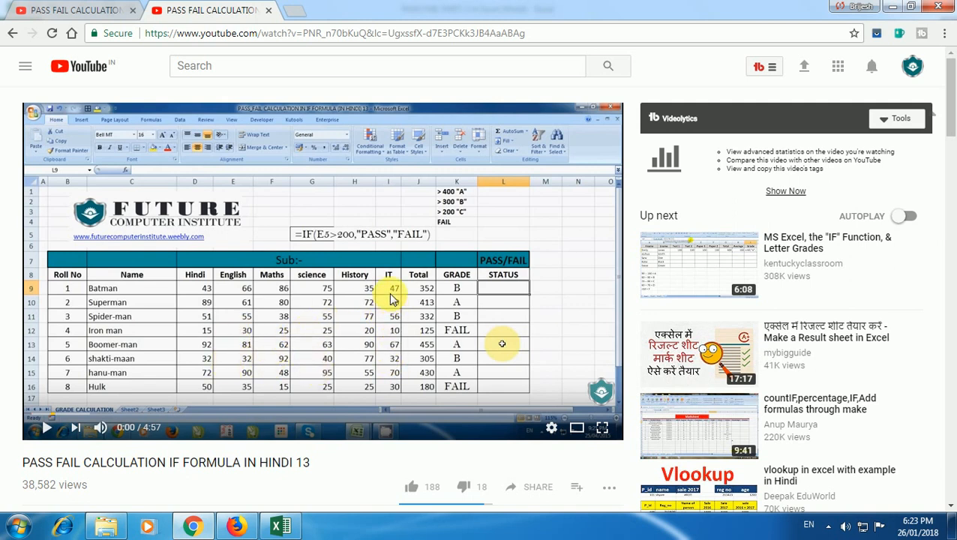
scroll(395, 304, down, 4)
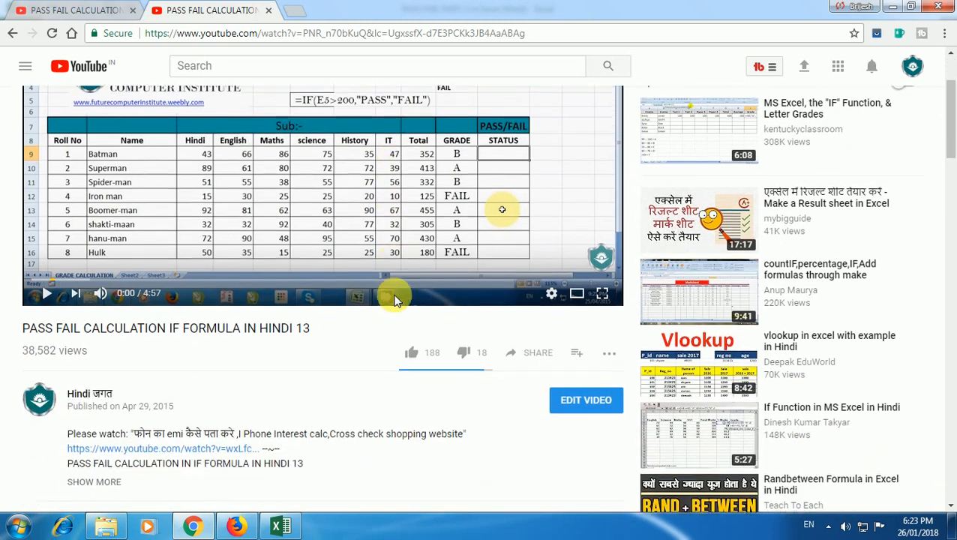
scroll(396, 299, down, 3)
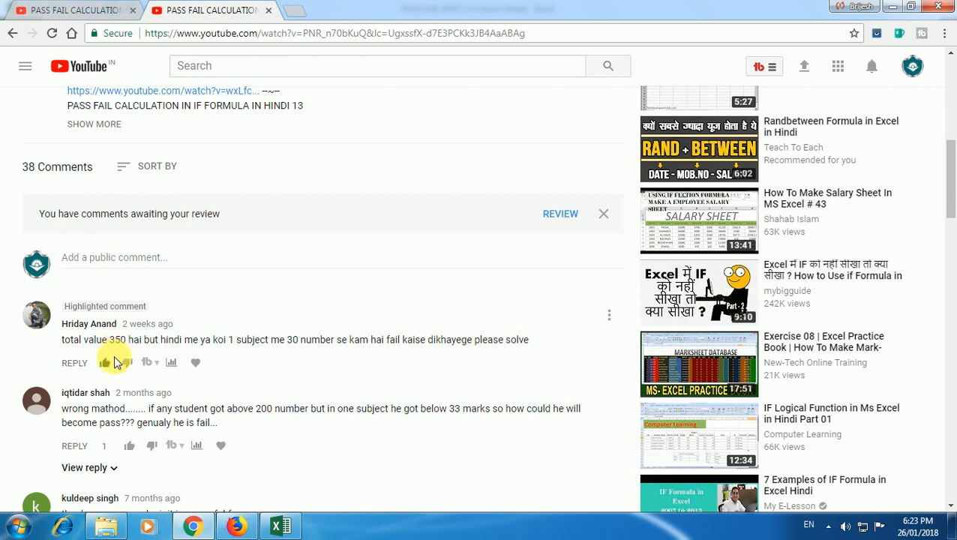
scroll(31, 362, down, 2)
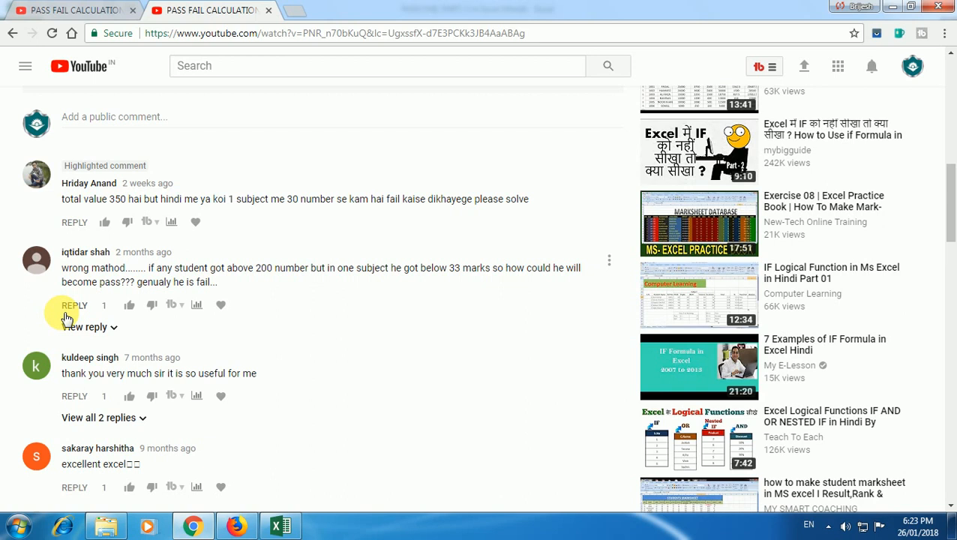
scroll(52, 311, down, 3)
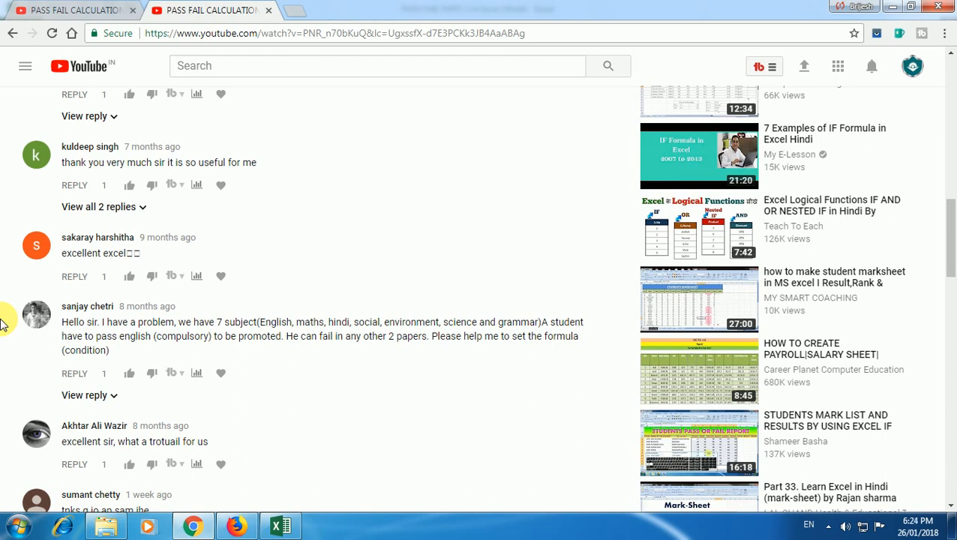
scroll(2, 322, down, 2)
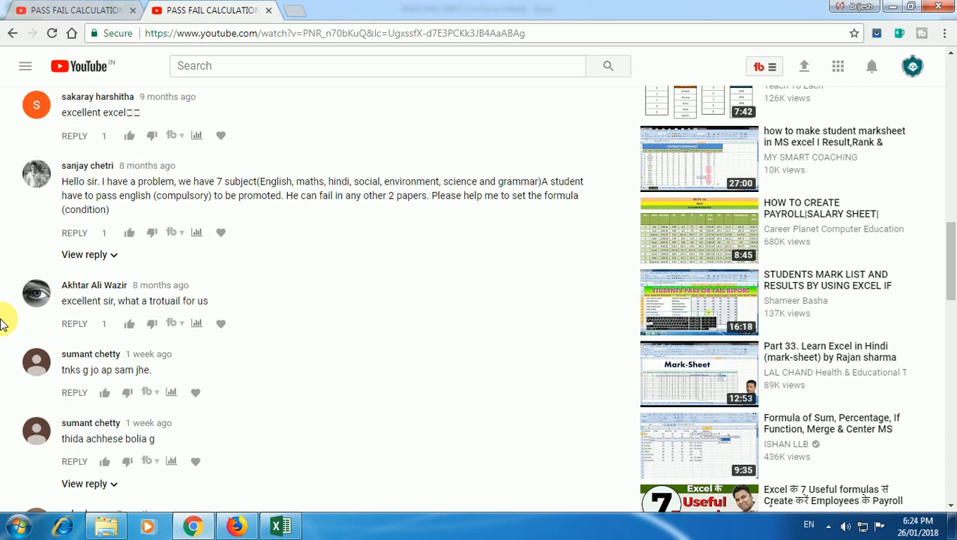
scroll(3, 323, down, 4)
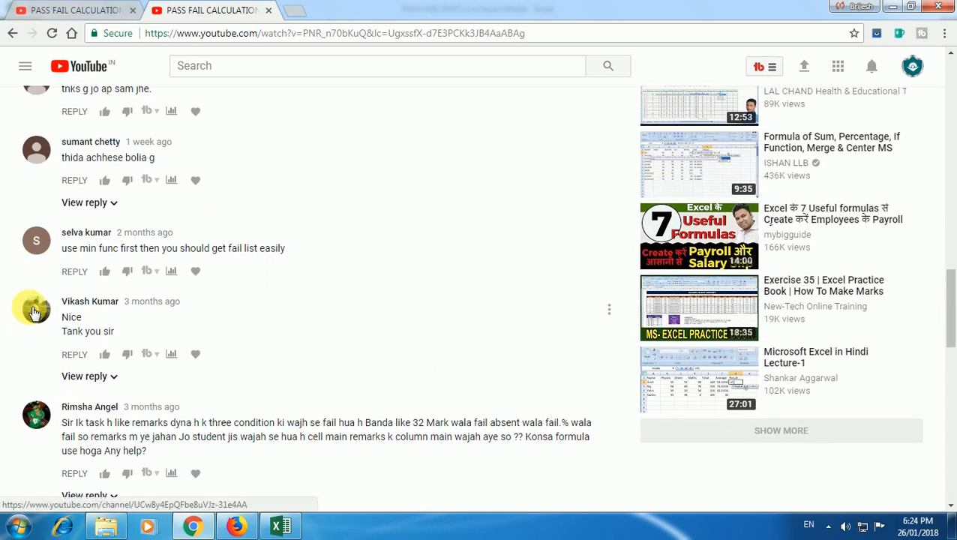
scroll(32, 311, up, 15)
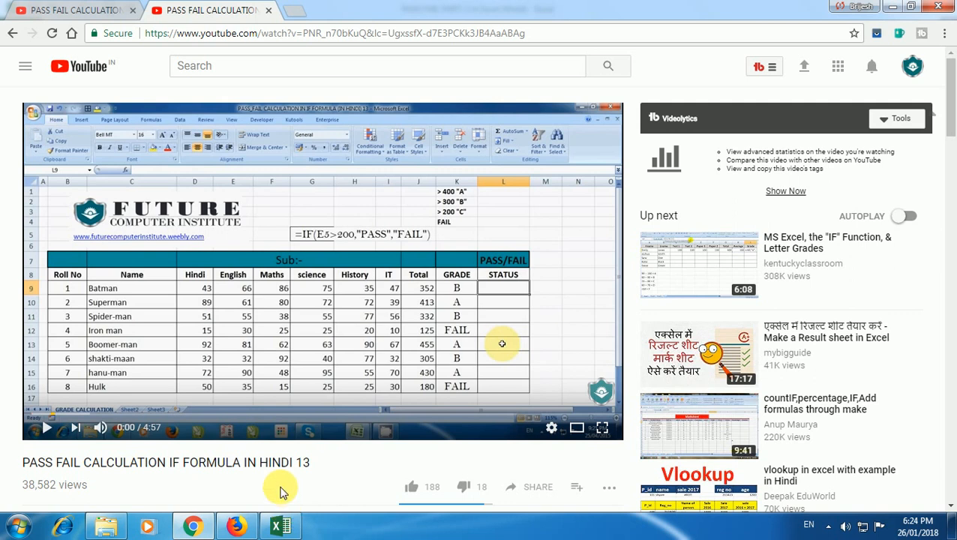
Switch to the student result workbook in Excel and clear the FINAL STATUS cells M9:M16
click(280, 526)
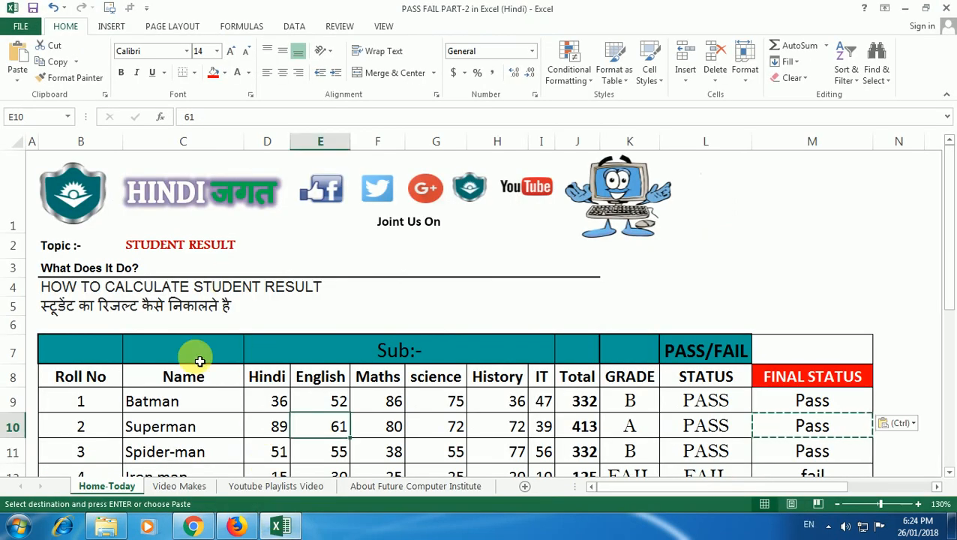
click(259, 322)
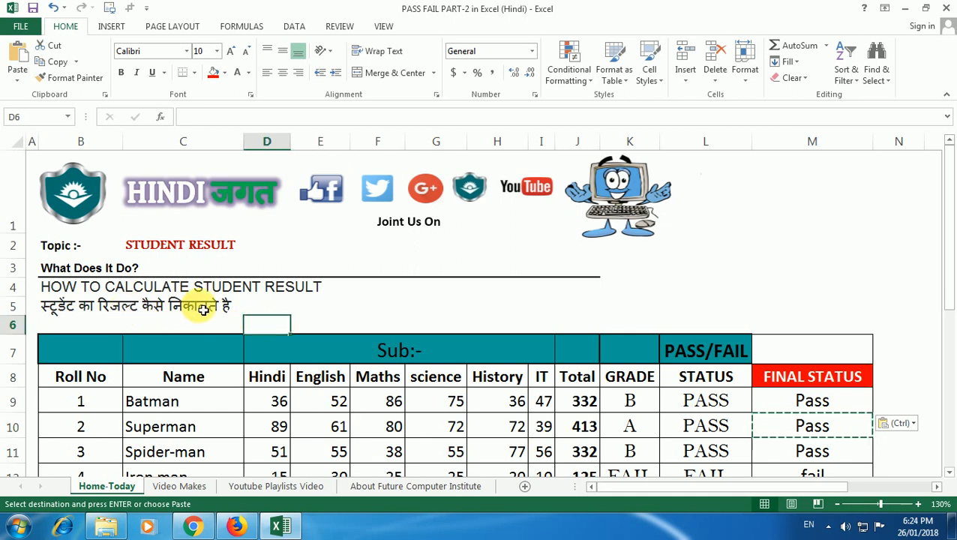
click(143, 327)
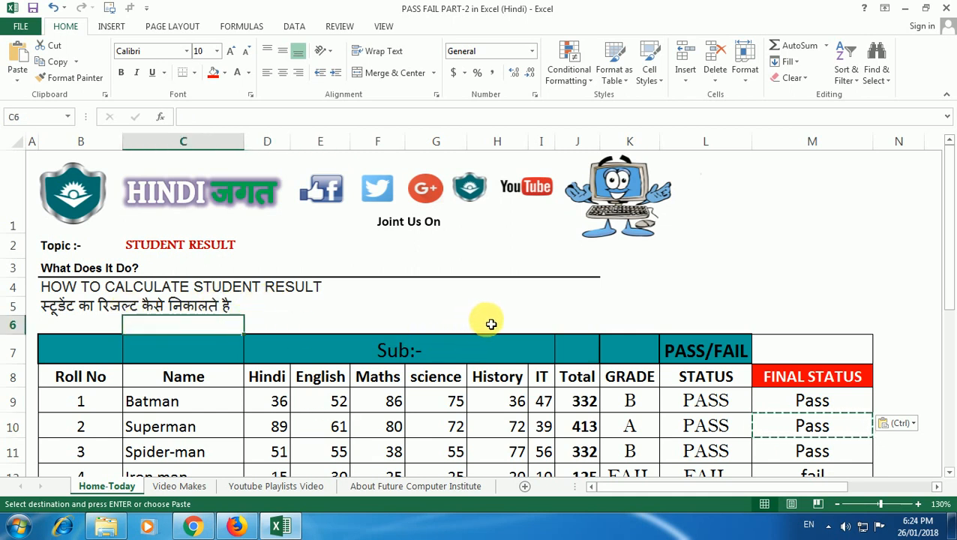
scroll(491, 324, down, 1)
drag(787, 275, 786, 453)
key(Delete)
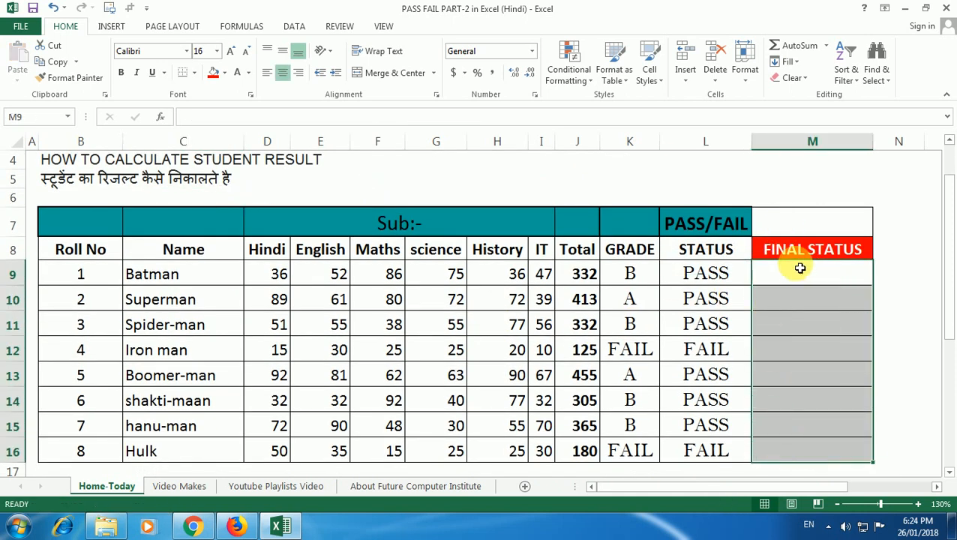
Fill the subject header cells D8:I8, from Hindi to IT, with red
click(188, 274)
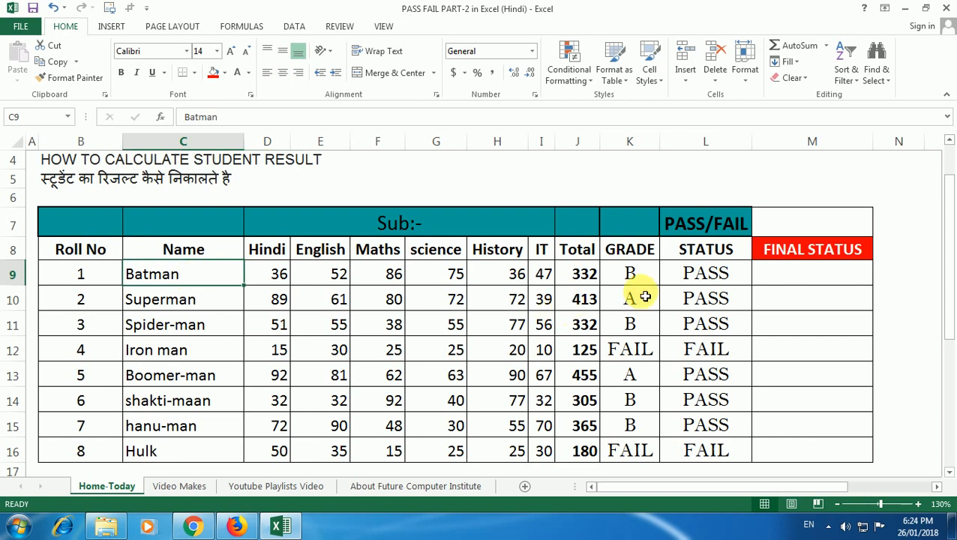
click(646, 297)
drag(276, 274, 506, 277)
drag(278, 250, 550, 256)
click(214, 73)
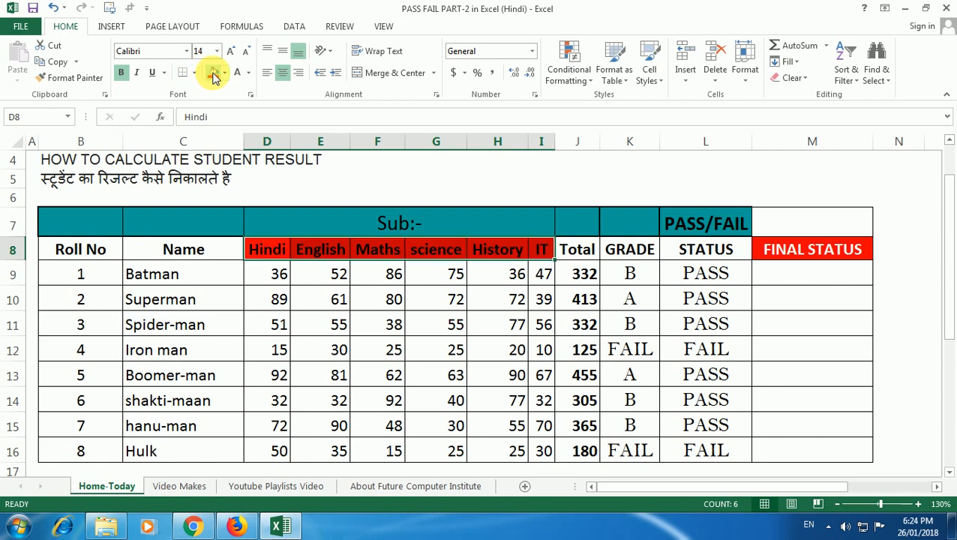
click(429, 294)
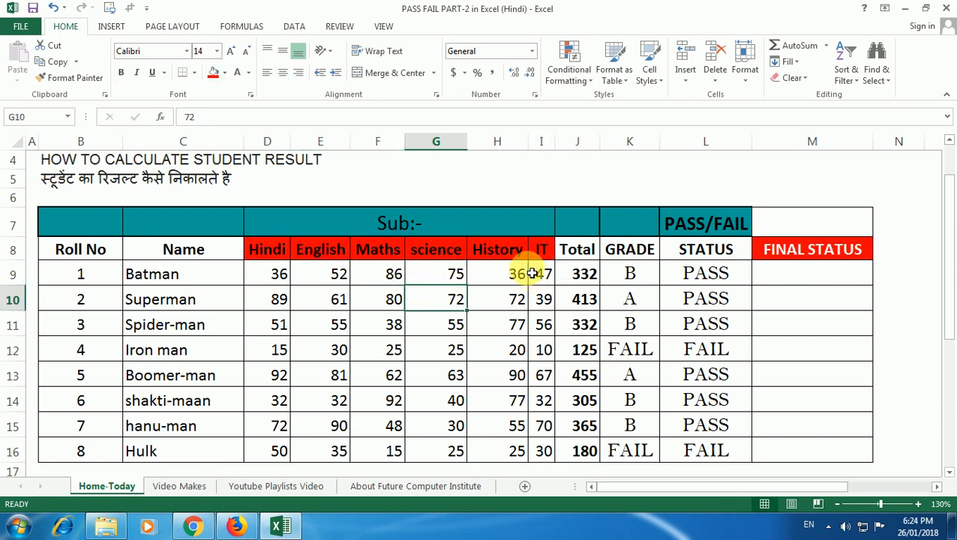
Hide the Total and GRADE columns, J and K
drag(594, 145, 625, 141)
click(631, 299)
right_click(631, 141)
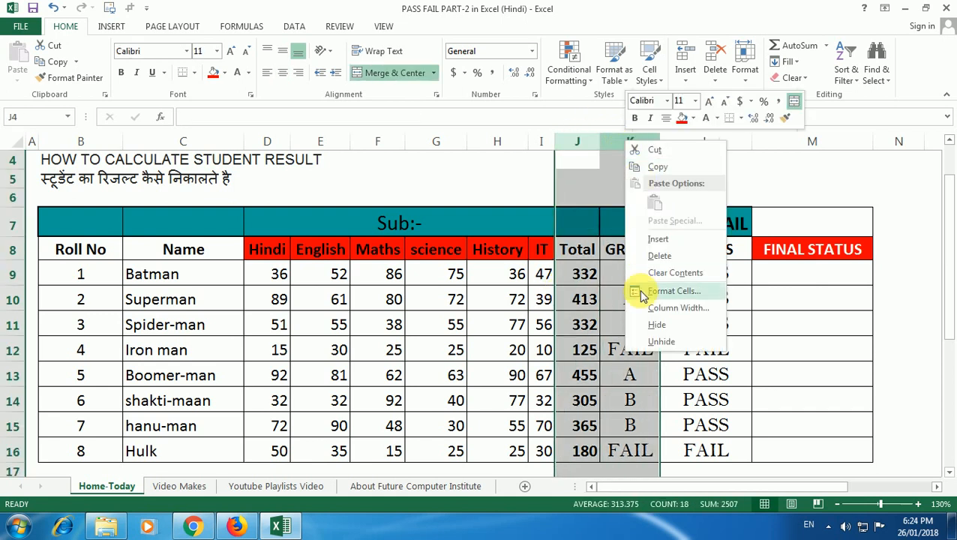
click(657, 325)
Inspect the pass/fail formula in Batman's STATUS cell, L9, without changing it
click(615, 279)
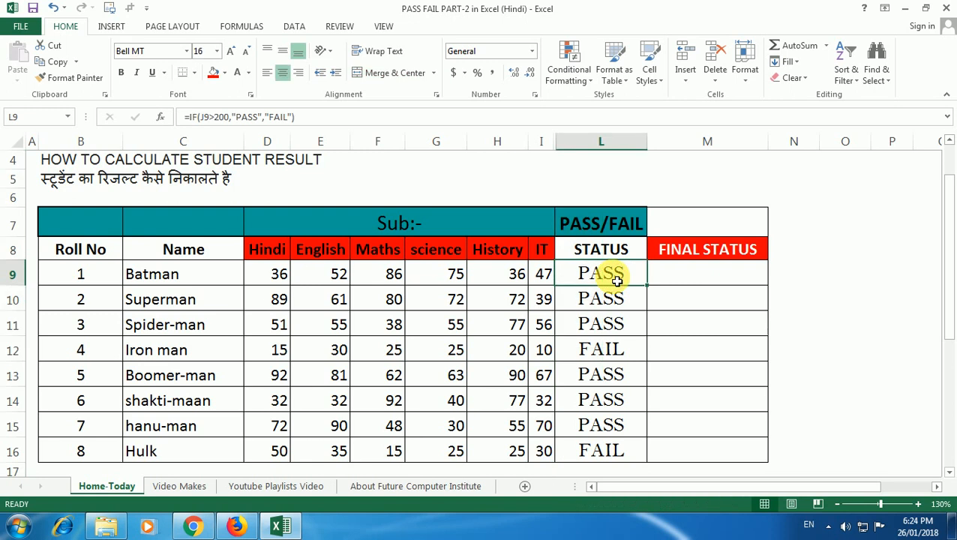
double_click(614, 276)
key(Escape)
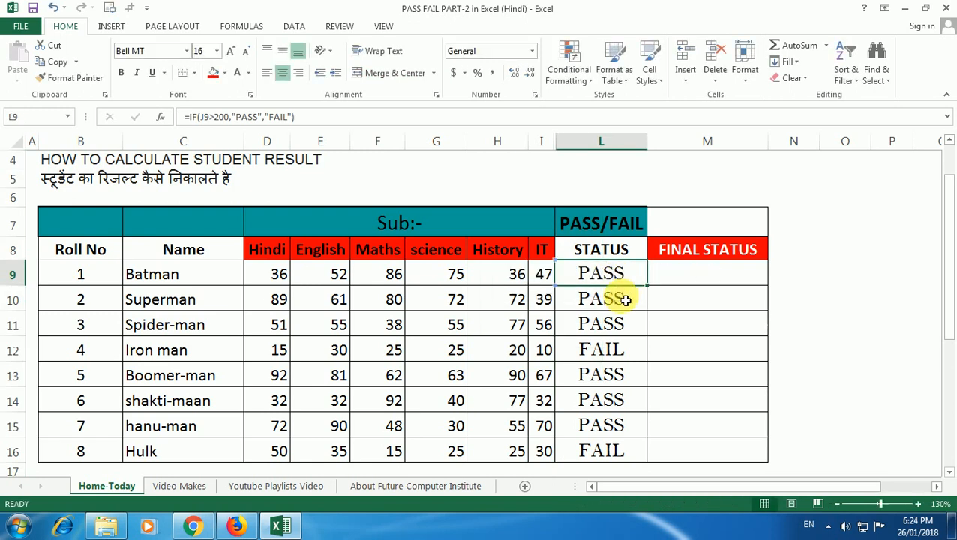
Begin an IF formula with a nested AND test in Batman's FINAL STATUS cell, M9, keeping the function hint clear of the cell
click(676, 279)
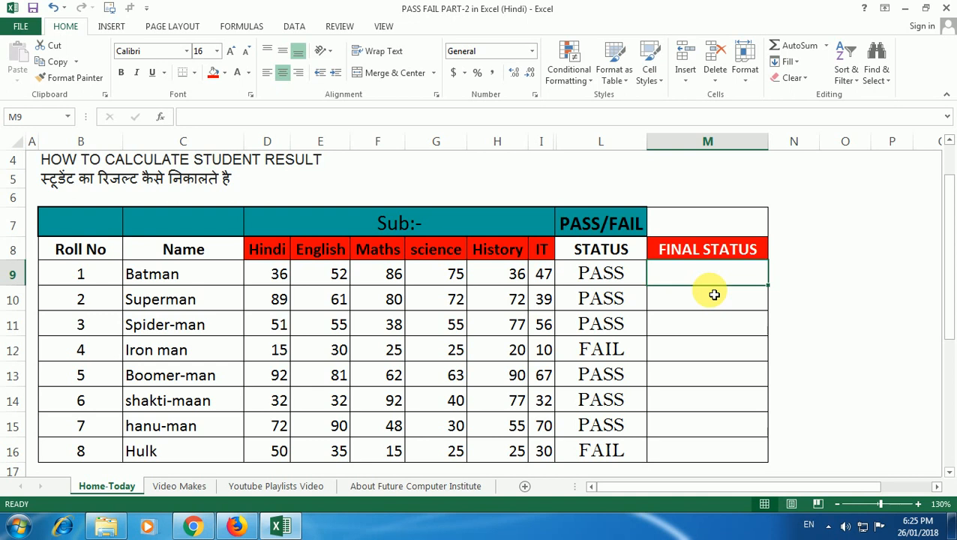
text(=if)
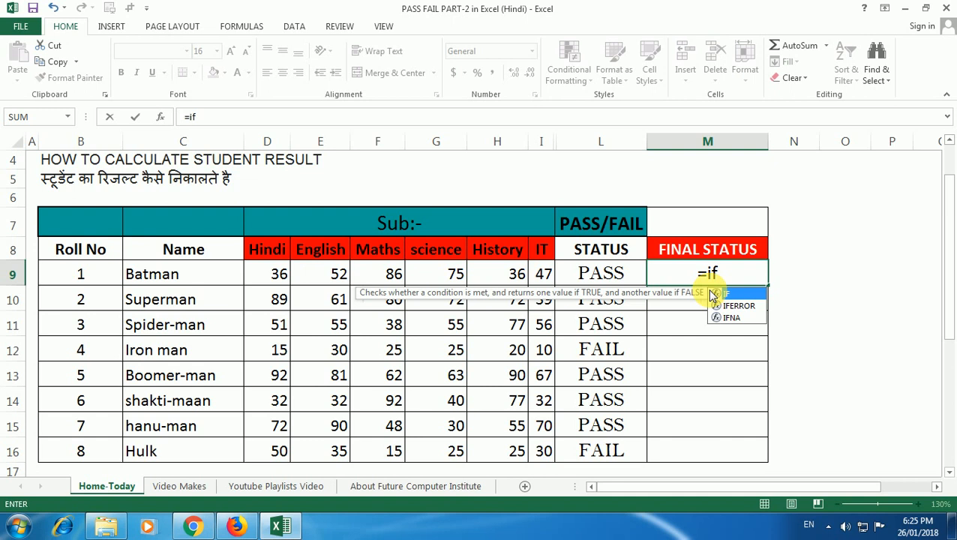
double_click(712, 295)
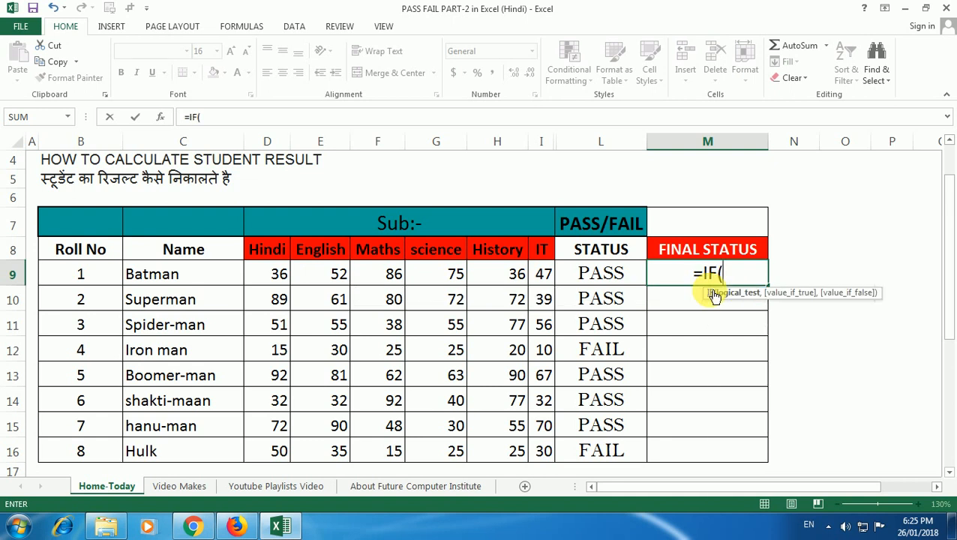
text(and)
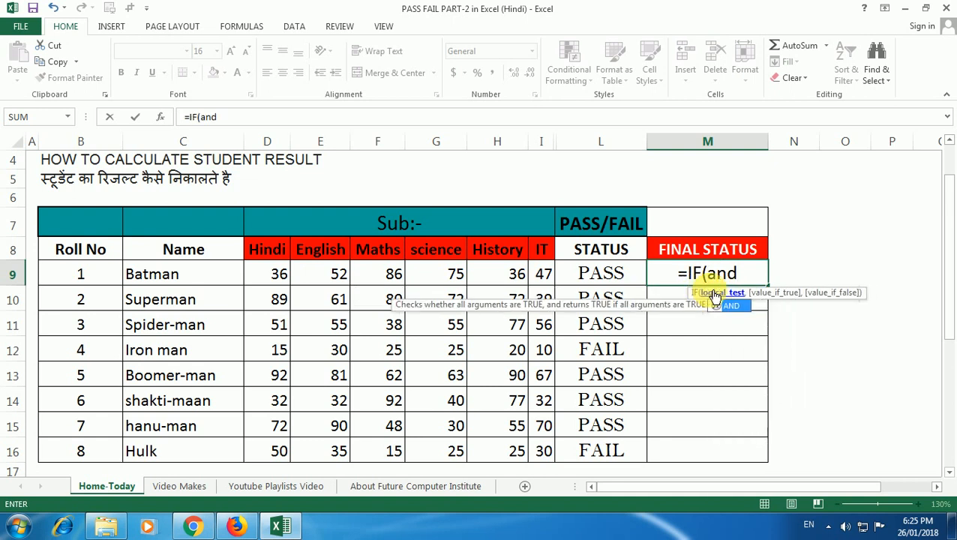
key(Tab)
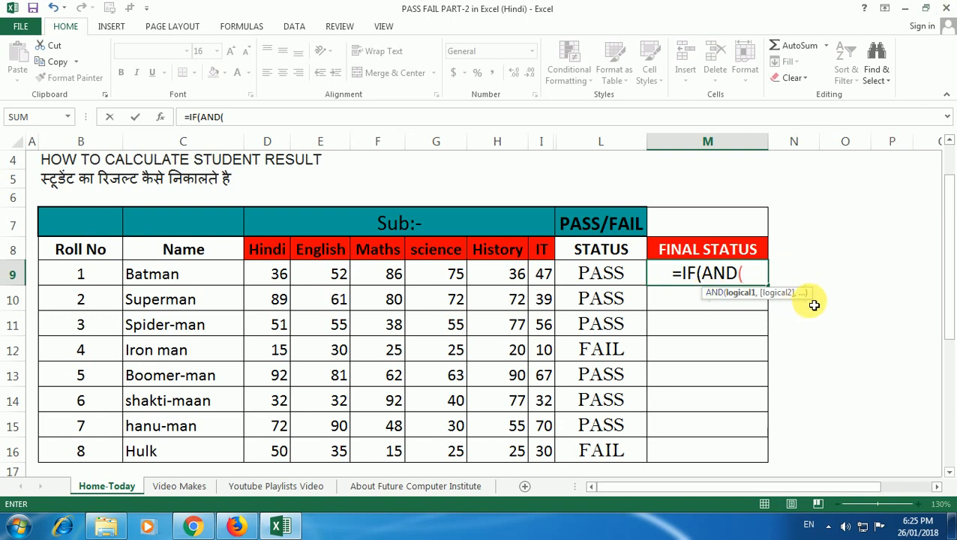
drag(809, 296, 807, 346)
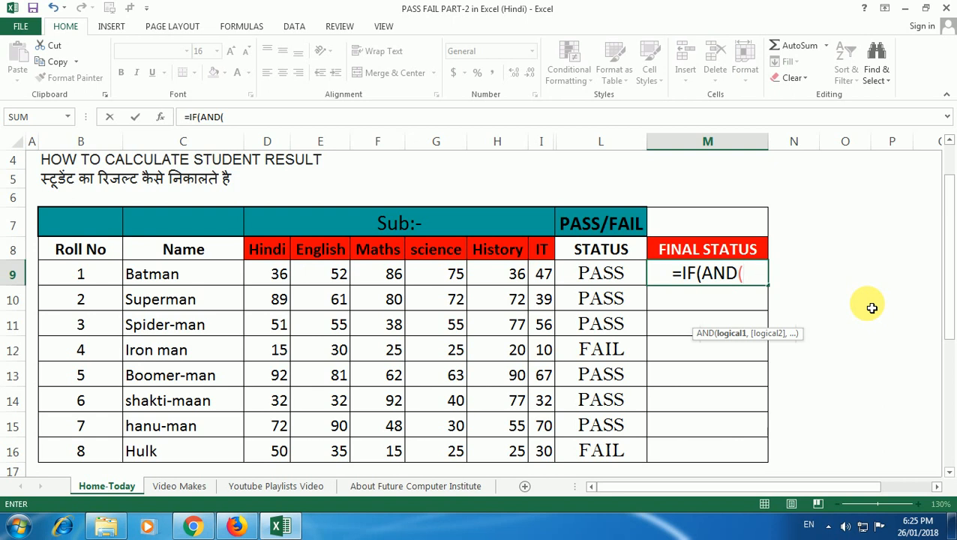
Enter the first AND condition for Batman's Hindi mark as D9=>35
key(Left)
key(Left)
key(Left)
key(Left)
key(Left)
key(Left)
key(Left)
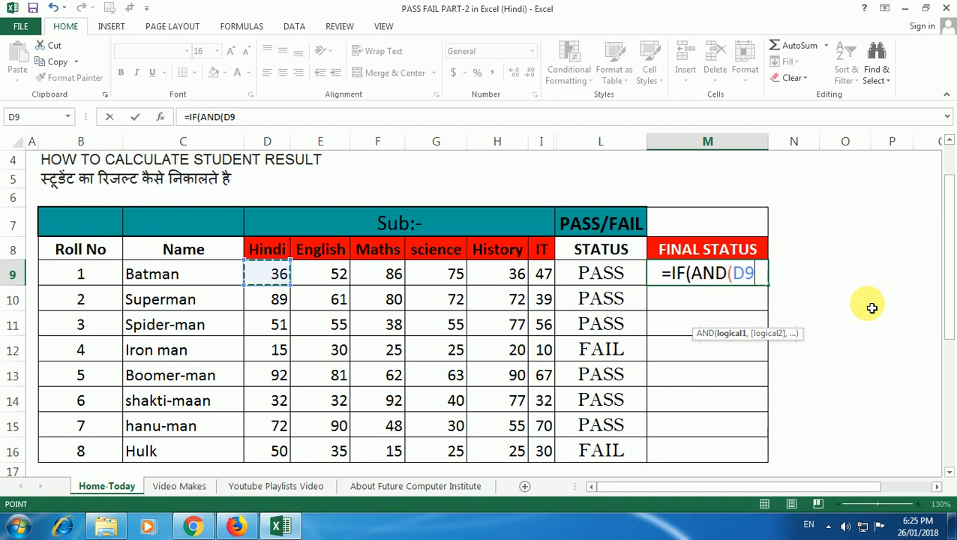
text(=)
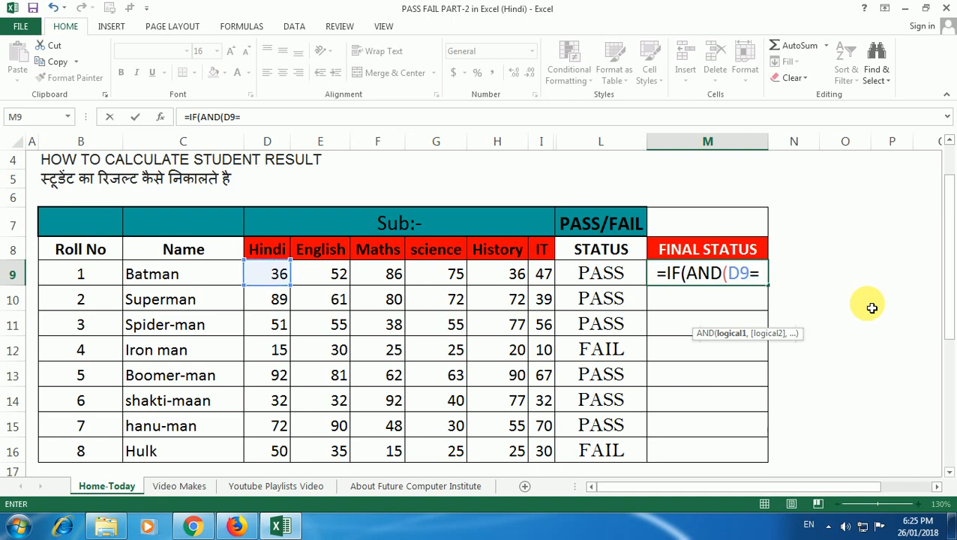
text(>)
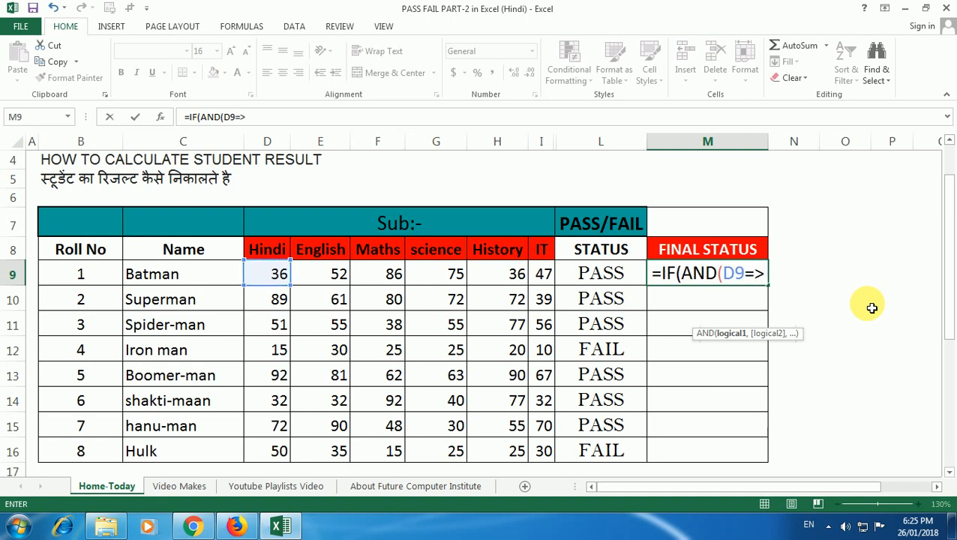
text(35)
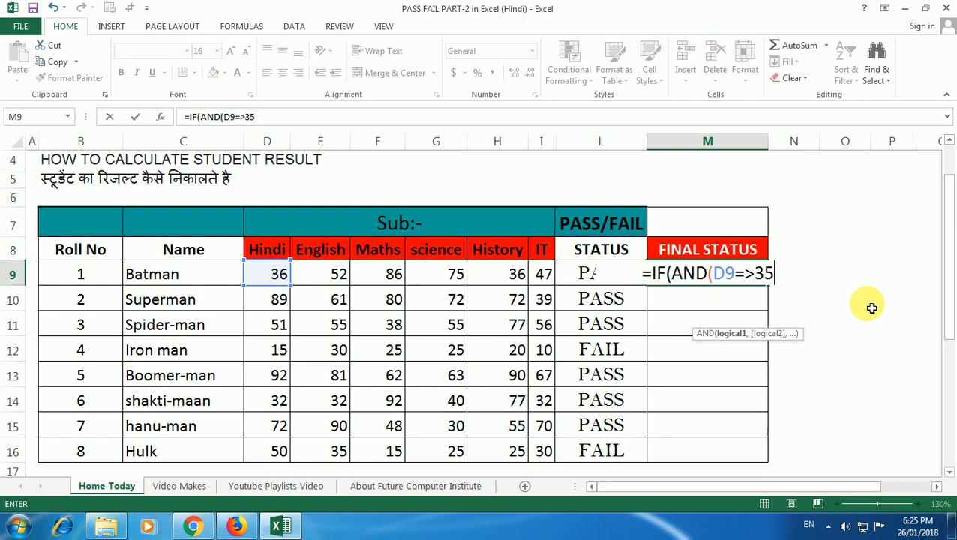
Add the second AND condition for Batman's English mark as E9=>35, followed by a comma
text(,)
key(Left)
key(Left)
key(Left)
key(Left)
key(Left)
key(Left)
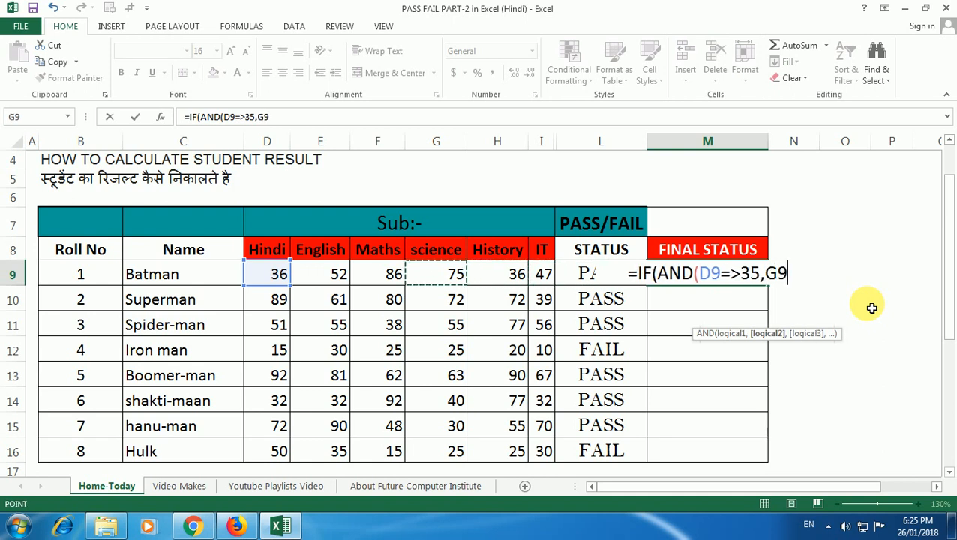
text(=)
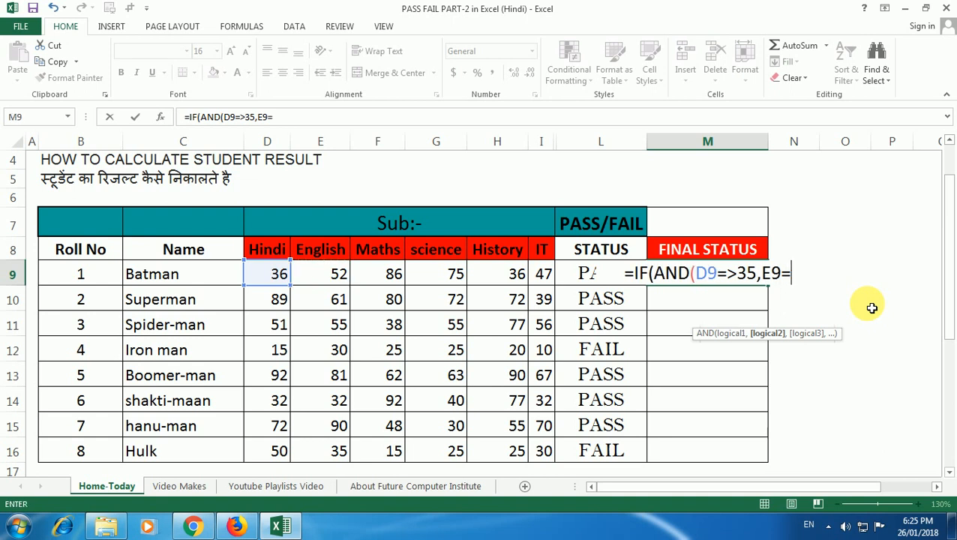
text(>)
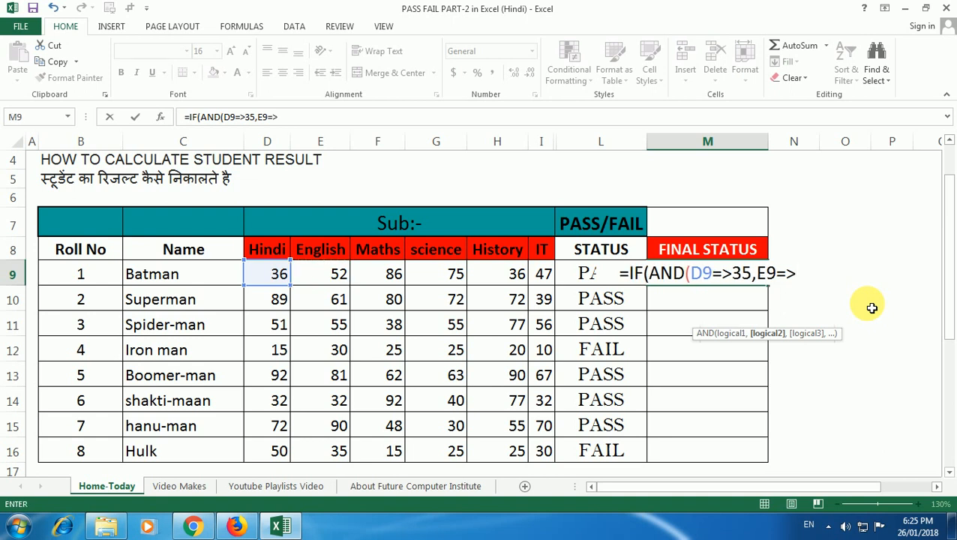
text(35,)
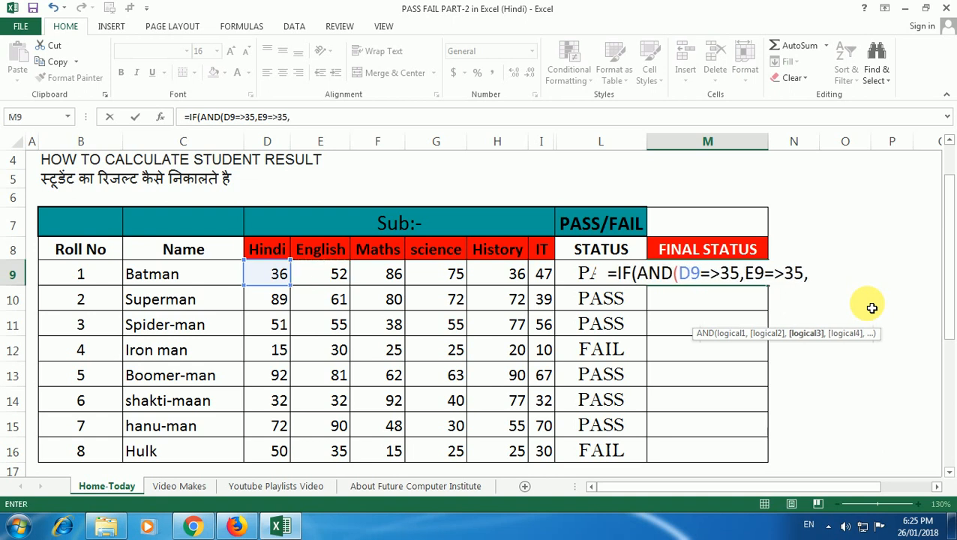
Add the third AND condition for Batman's Maths mark as F9=>35, followed by a comma
key(Left)
key(Left)
key(Left)
key(Left)
key(Left)
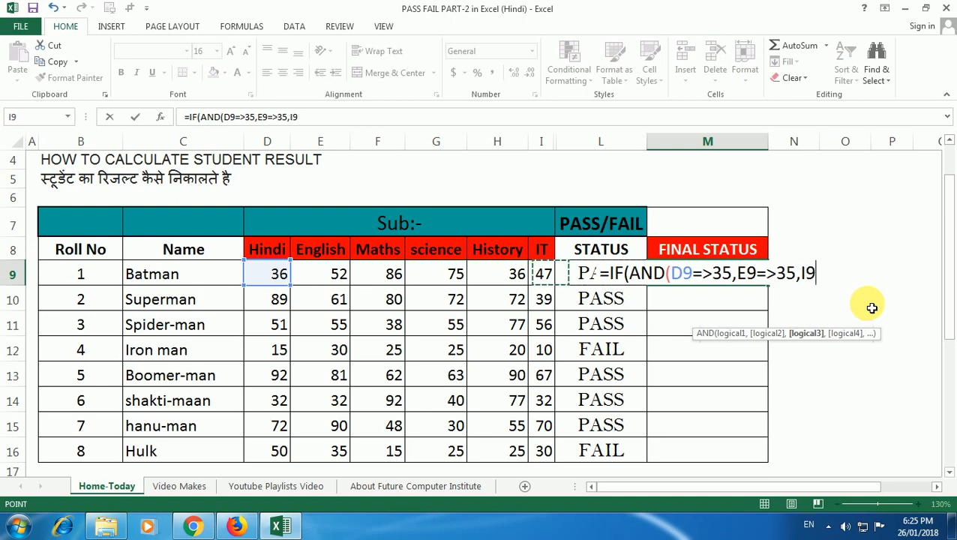
text(=?)
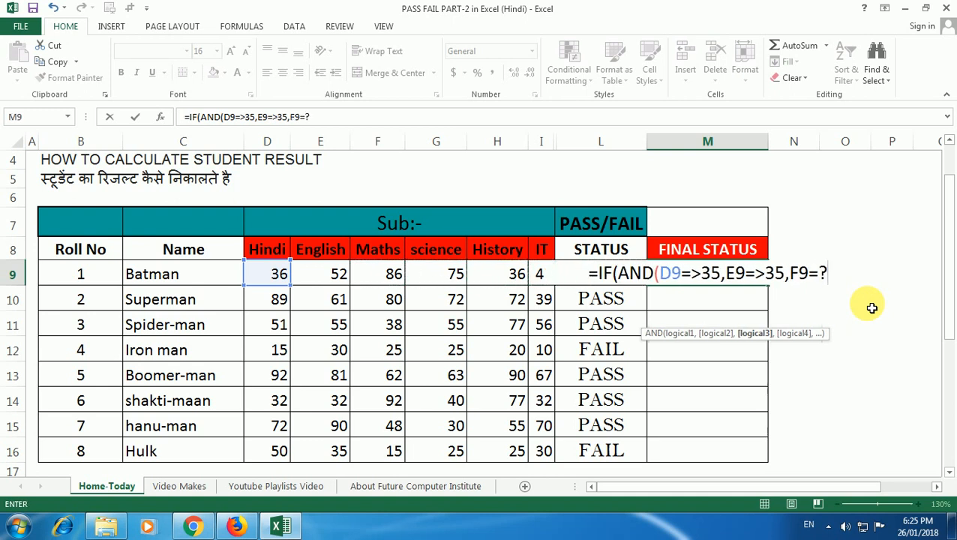
key(BackSpace)
text(>)
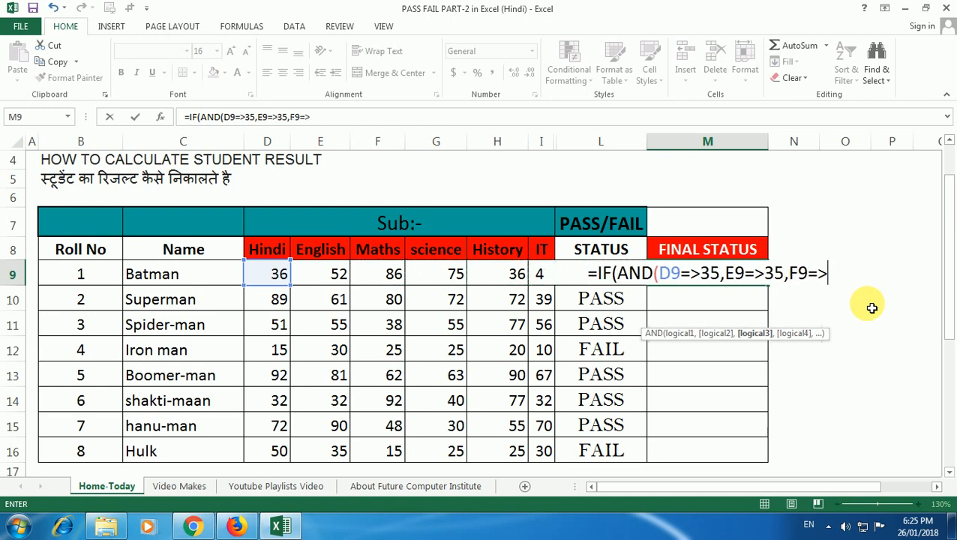
text(35)
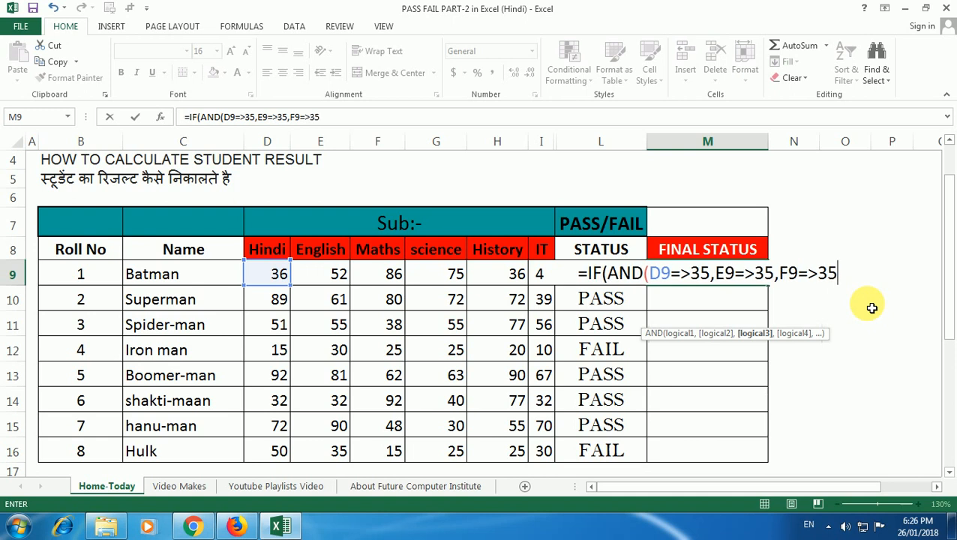
text(,)
Add the fourth AND condition for Batman's science mark as G9=>35, followed by a comma
key(Left)
key(Left)
key(Left)
key(Left)
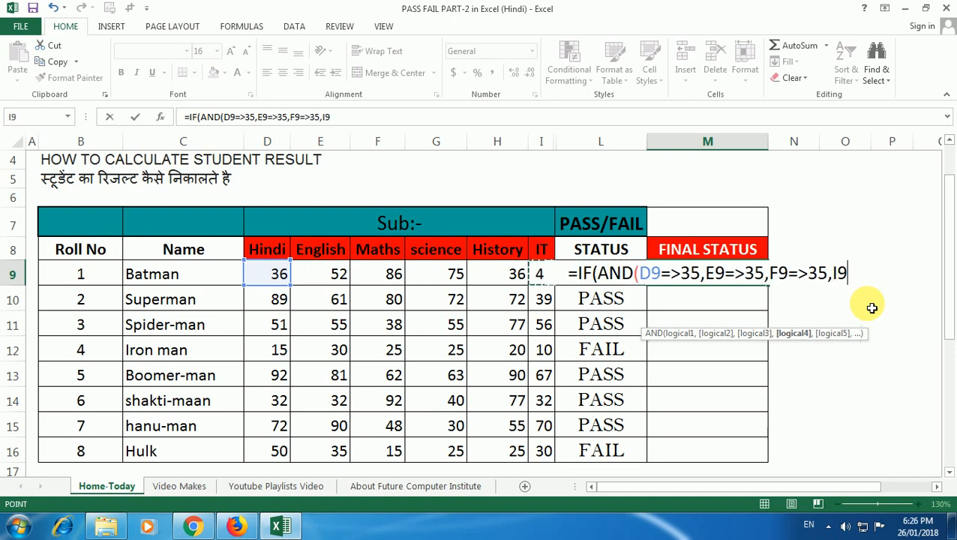
text(=)
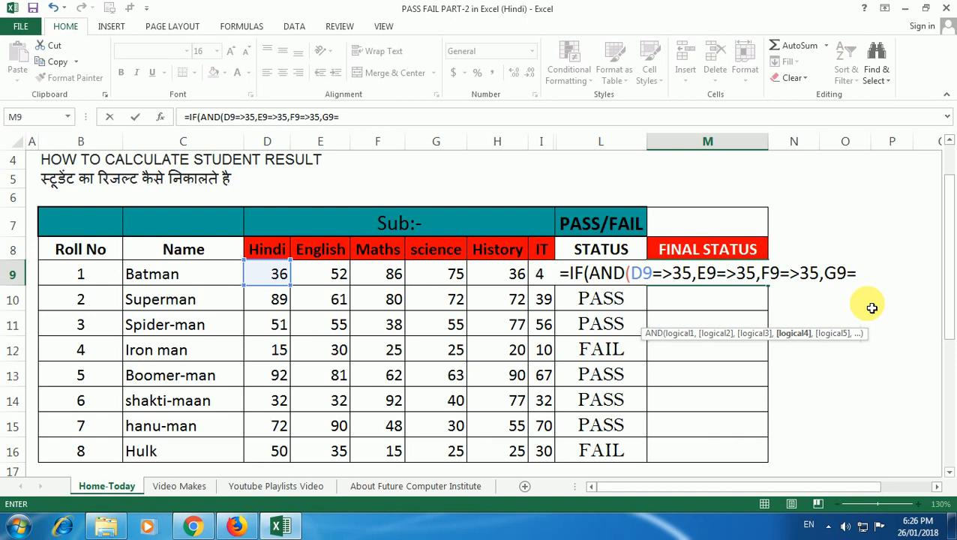
text(>35)
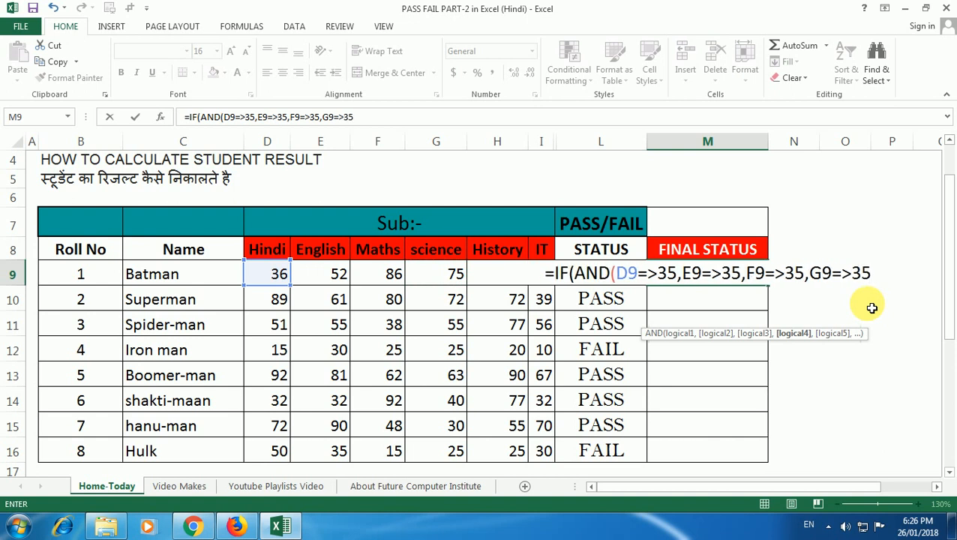
text(,)
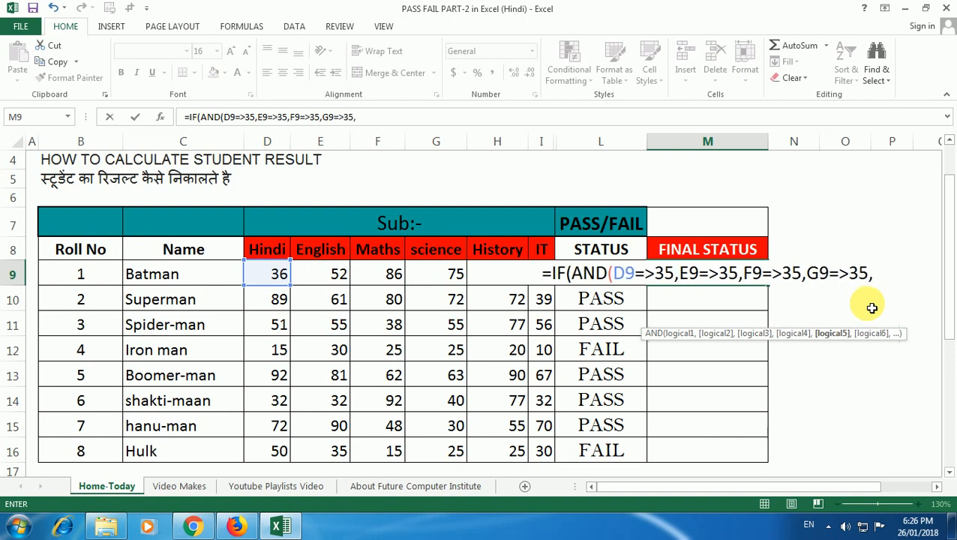
Add the fifth condition for Batman's History mark as H9=>35 and close the AND test with a parenthesis
key(Left)
key(Left)
key(Left)
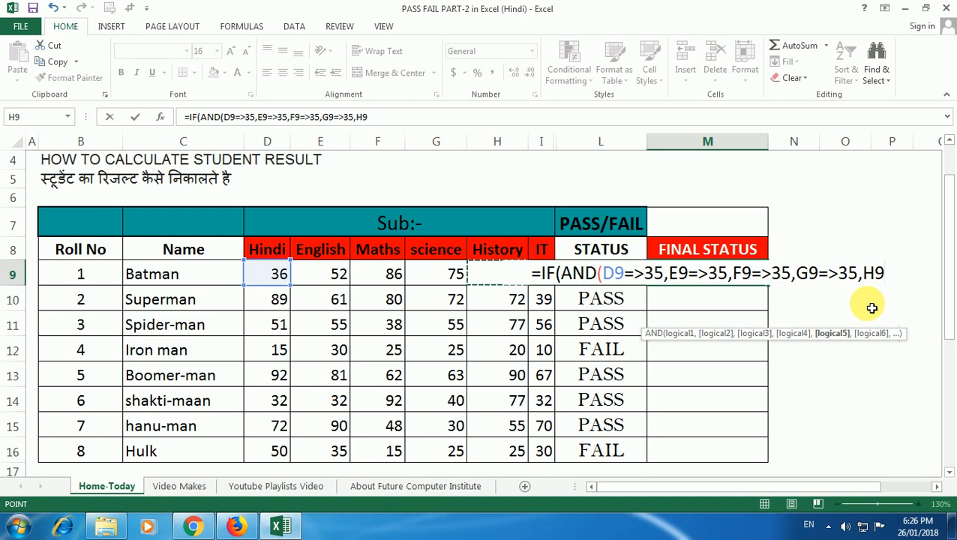
text(=)
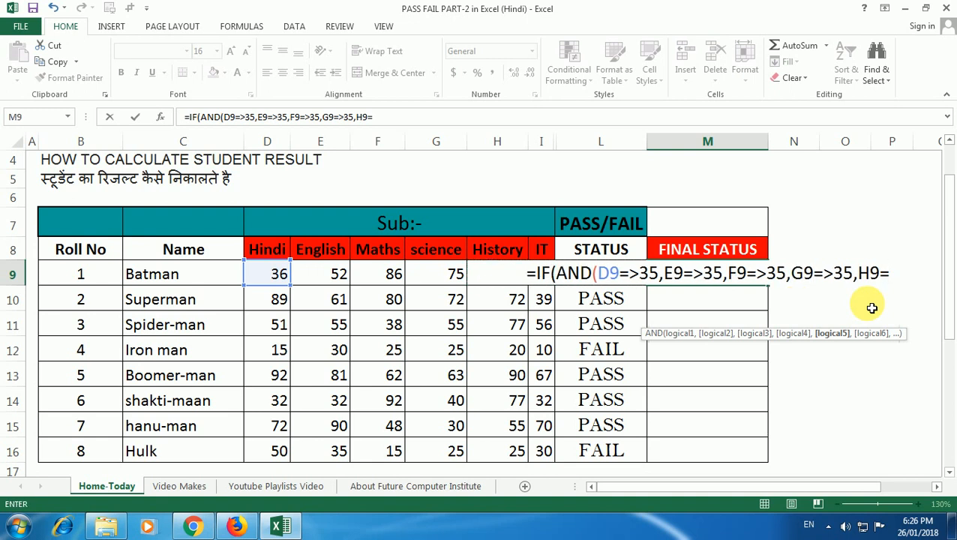
text(>35)
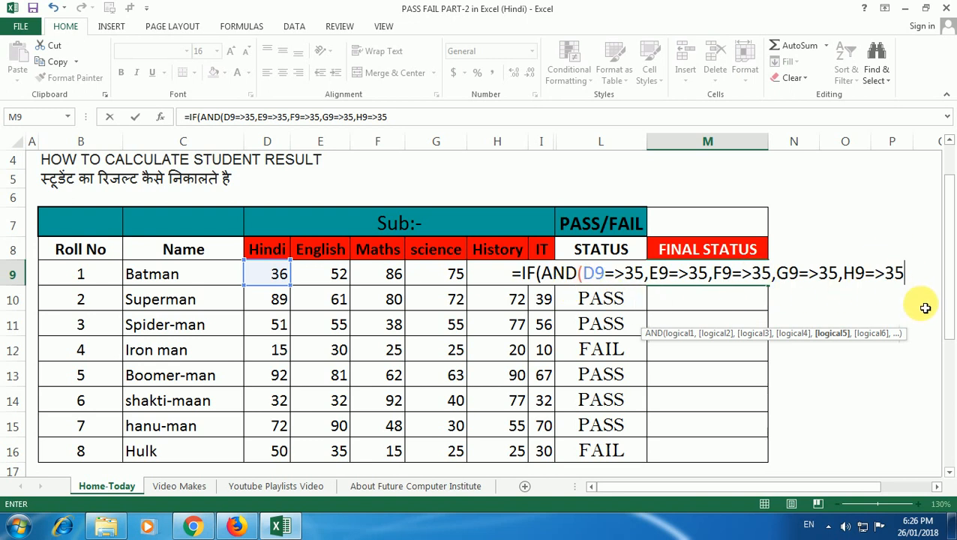
text())
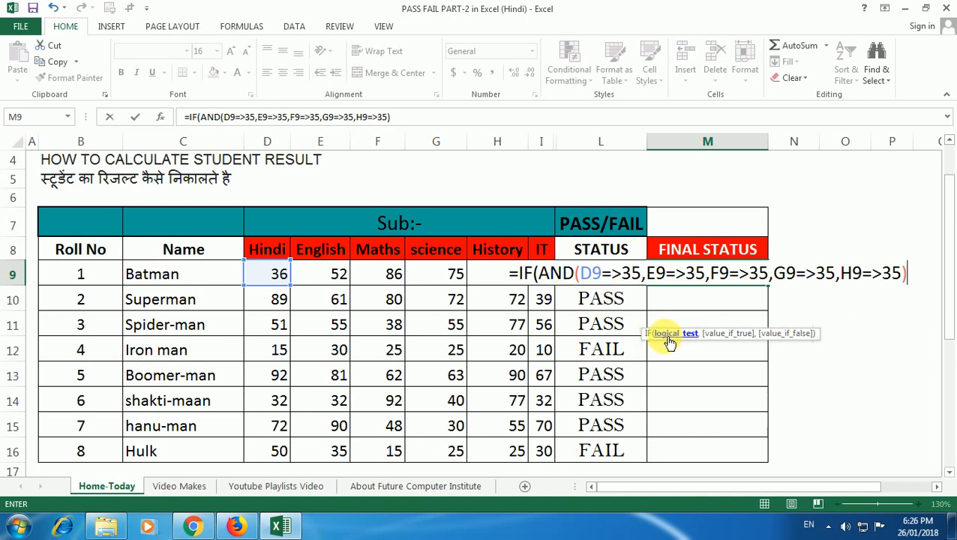
Enter "Pass" as the IF formula's value-if-true result, followed by a comma
text(,)
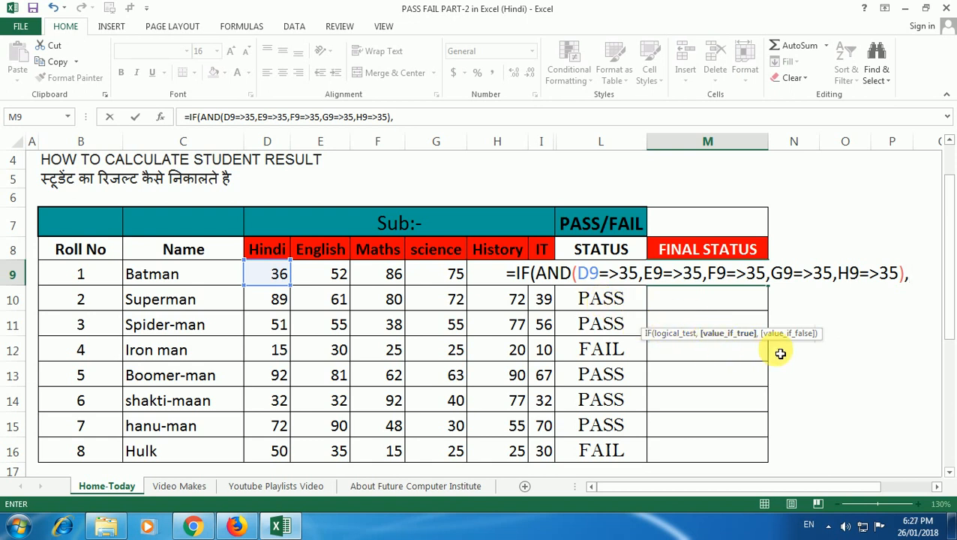
text(")
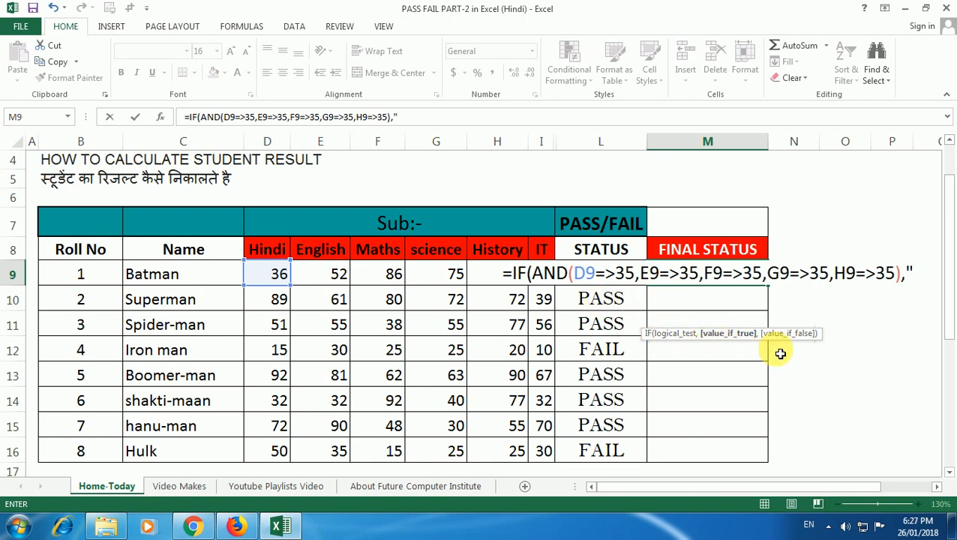
text(Pa)
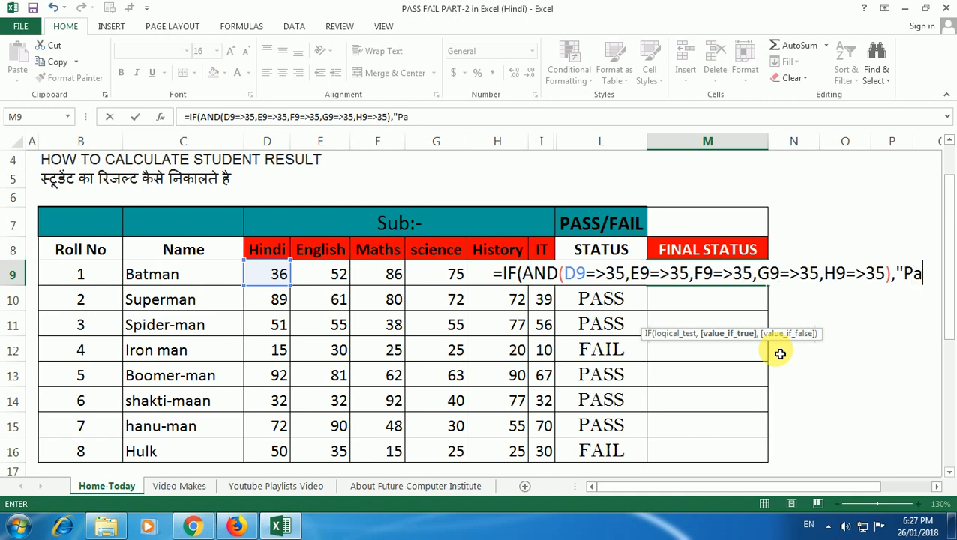
text(ss",)
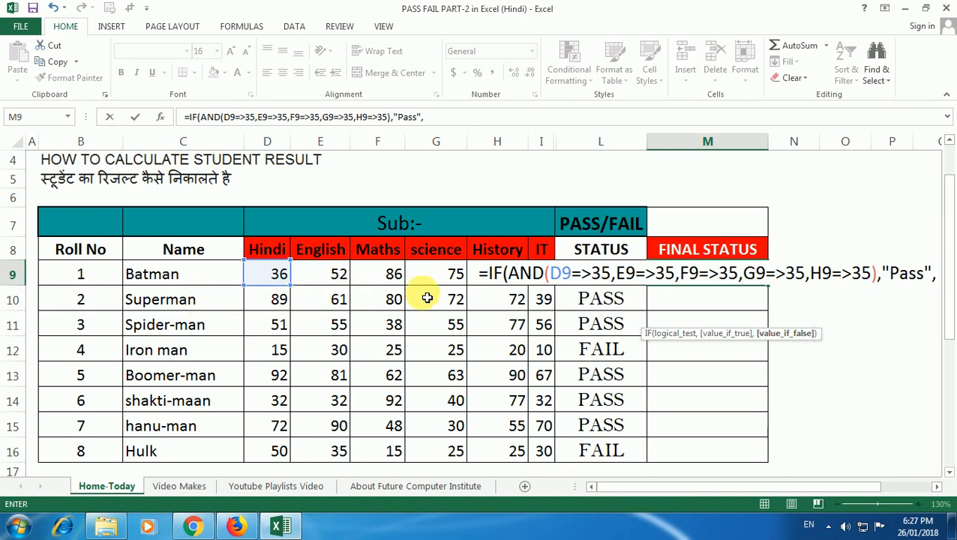
Enter "Fail" as the value-if-false result, then commit the formula in M9 with Excel's suggested >= correction
text(")
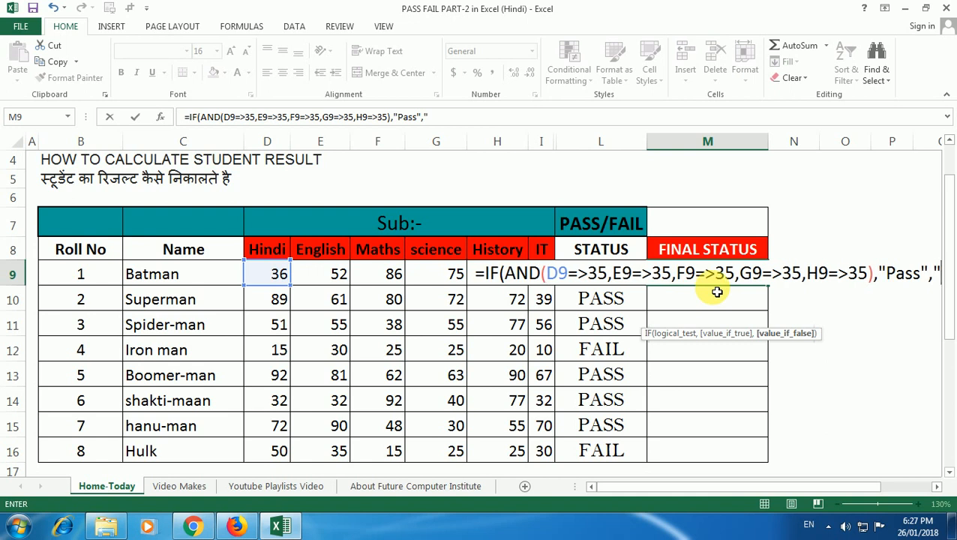
text(F)
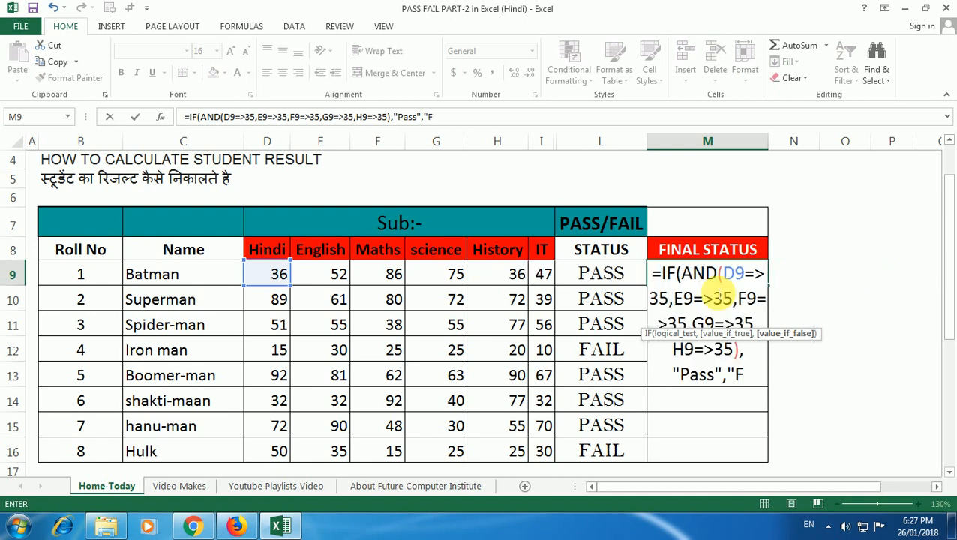
text(ail")
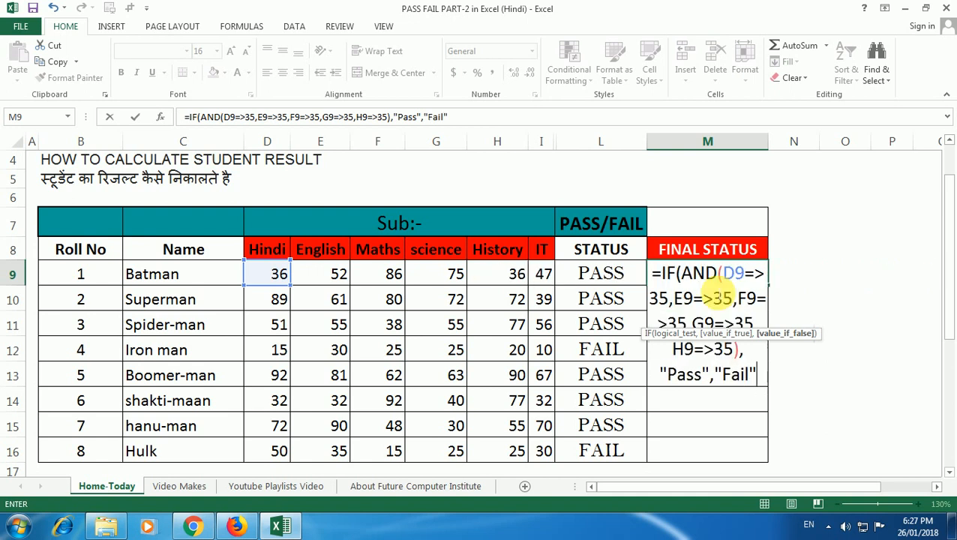
text())
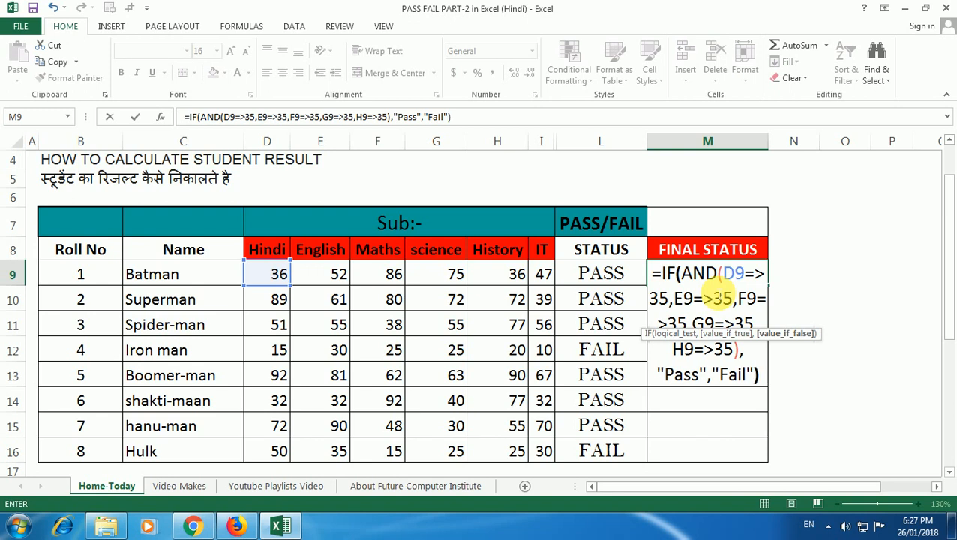
key(Return)
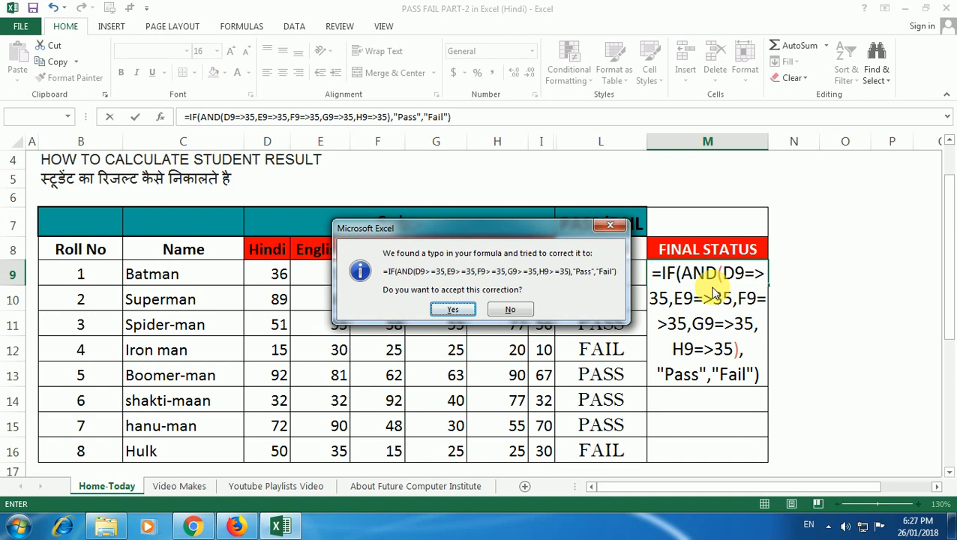
key(Return)
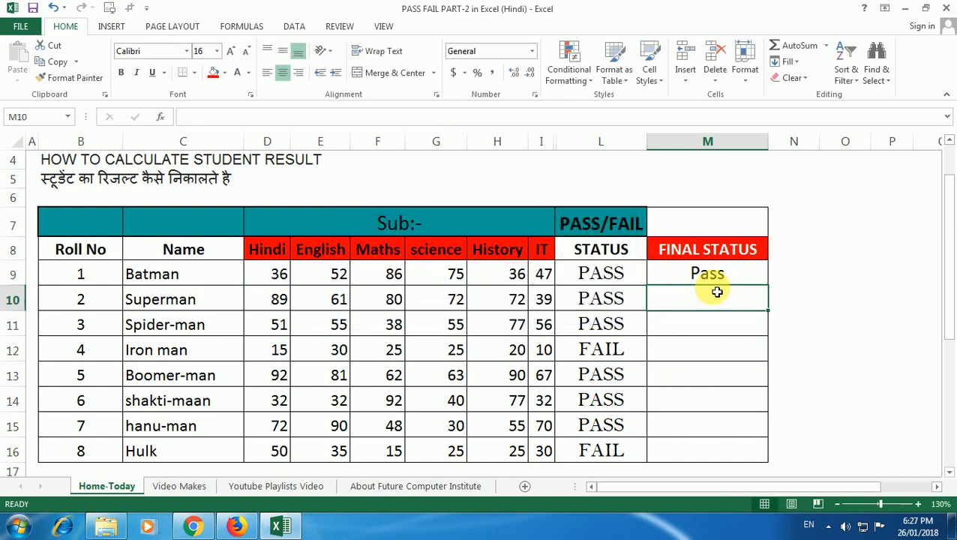
Set Batman's Hindi mark in D9 to 30 to test the FINAL STATUS formula
click(603, 274)
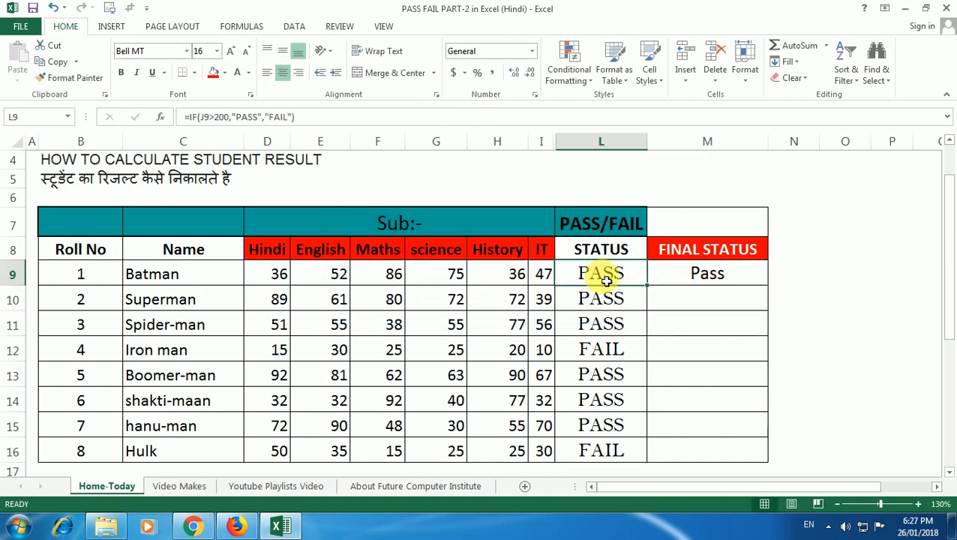
click(281, 276)
text(30)
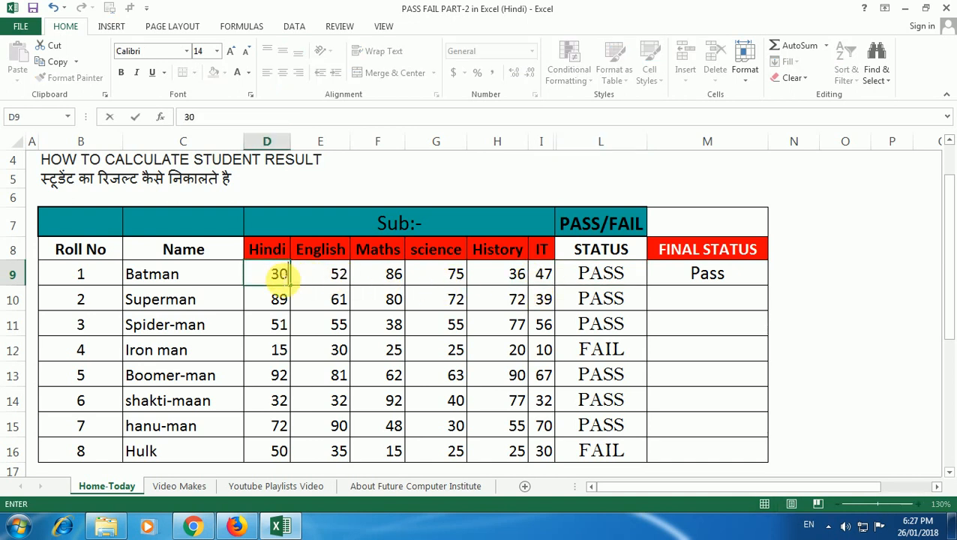
key(Return)
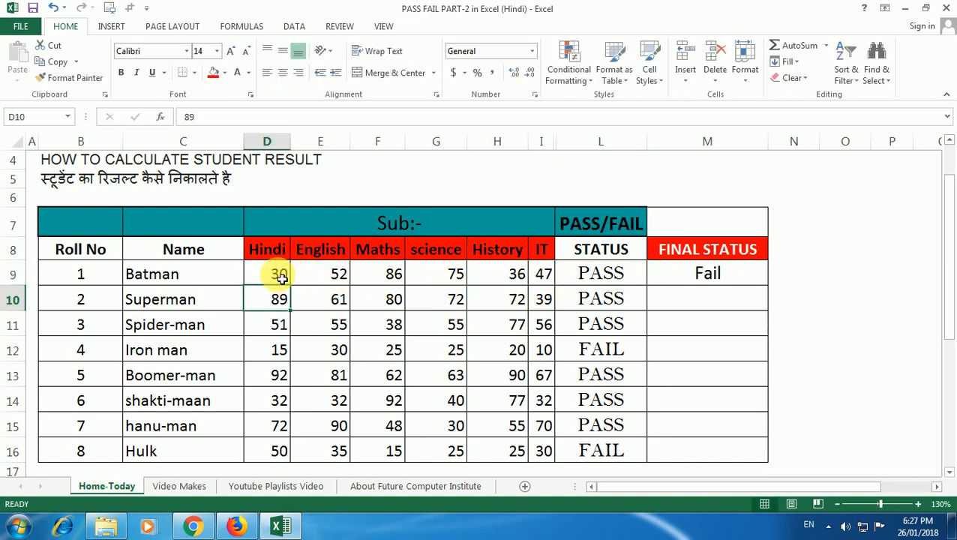
Examine Batman's English, Maths, science and History marks alongside the FINAL STATUS formula in M9
click(328, 274)
click(394, 278)
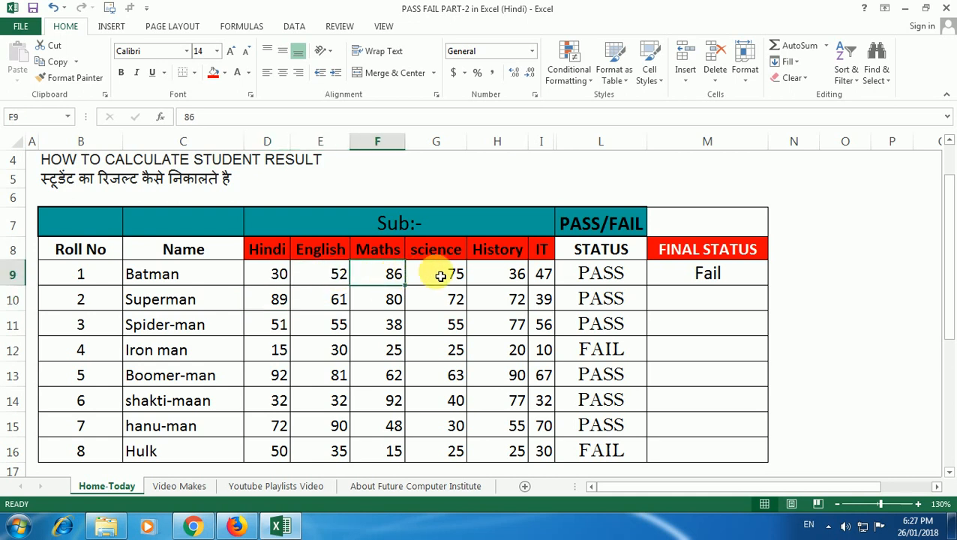
click(450, 274)
click(510, 279)
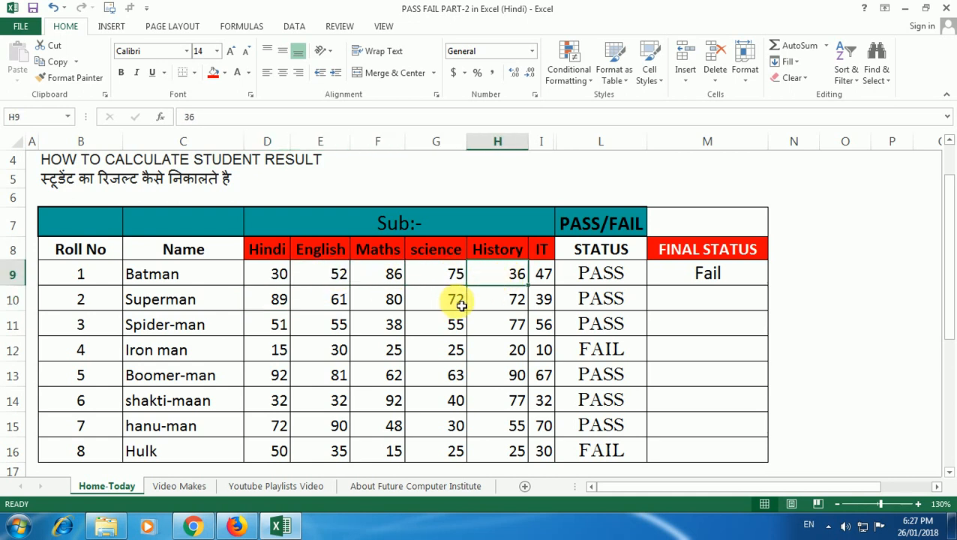
click(709, 273)
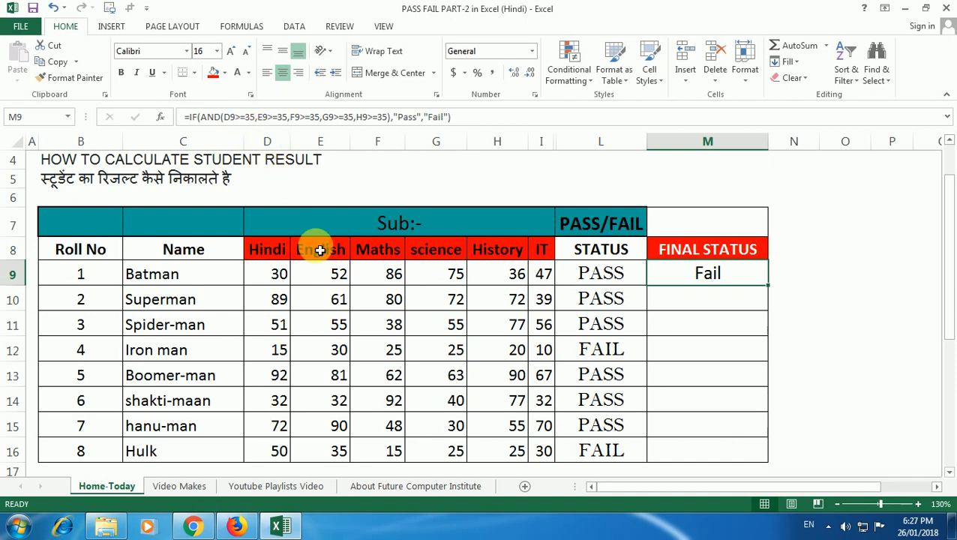
Test the FINAL STATUS formula again with a Hindi mark of 33 for Batman in D9
click(290, 282)
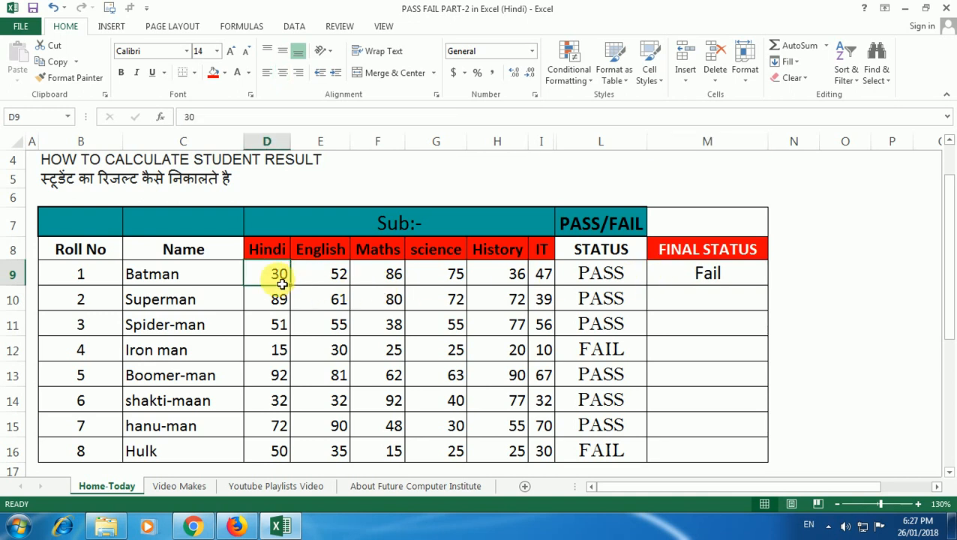
text(33)
key(Return)
Set Batman's Hindi mark in D9 to the passing mark of 35
click(281, 284)
text(35)
key(Return)
Fill the FINAL STATUS formula from M9 down to M16 for all students, and reselect M9
click(754, 279)
drag(765, 285, 739, 469)
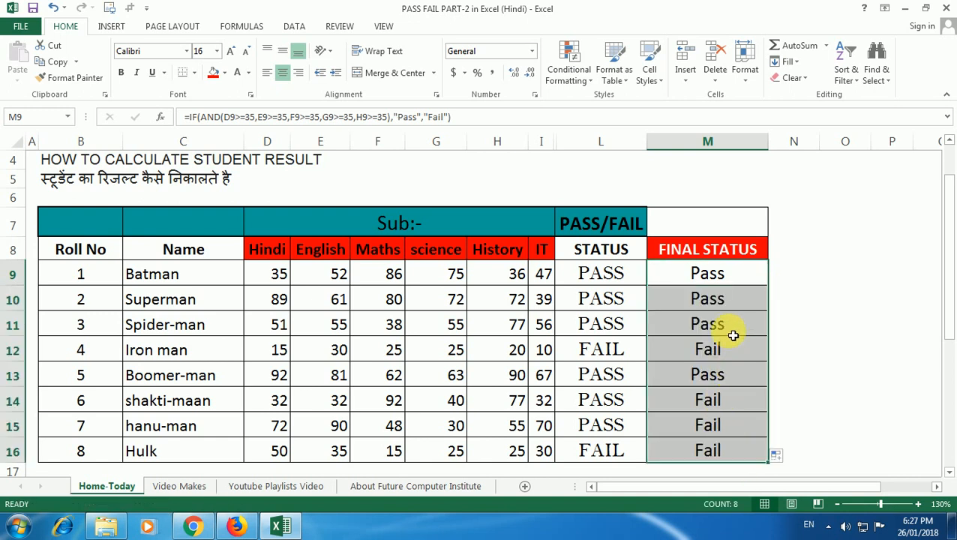
click(714, 274)
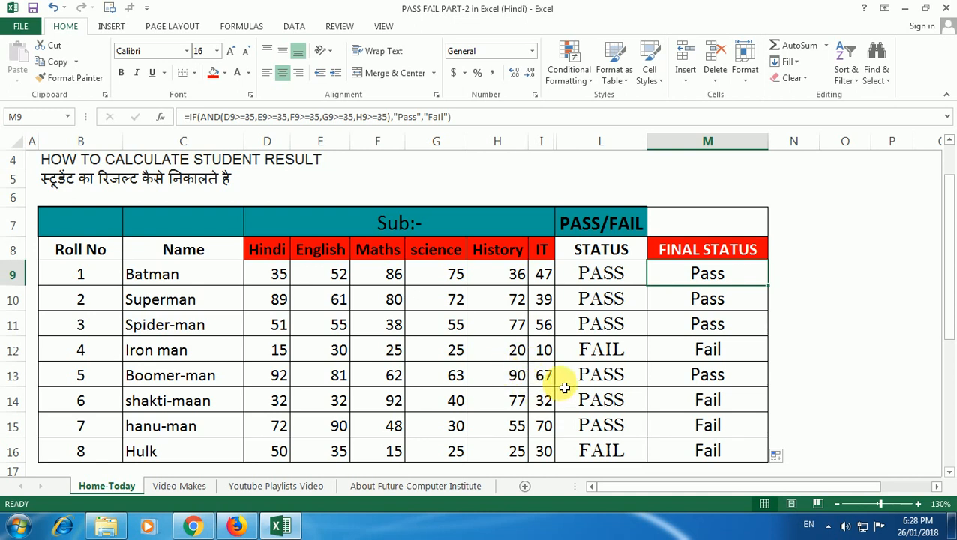
Unhide the GRADE column K and the Total column J between the IT and STATUS columns
double_click(561, 151)
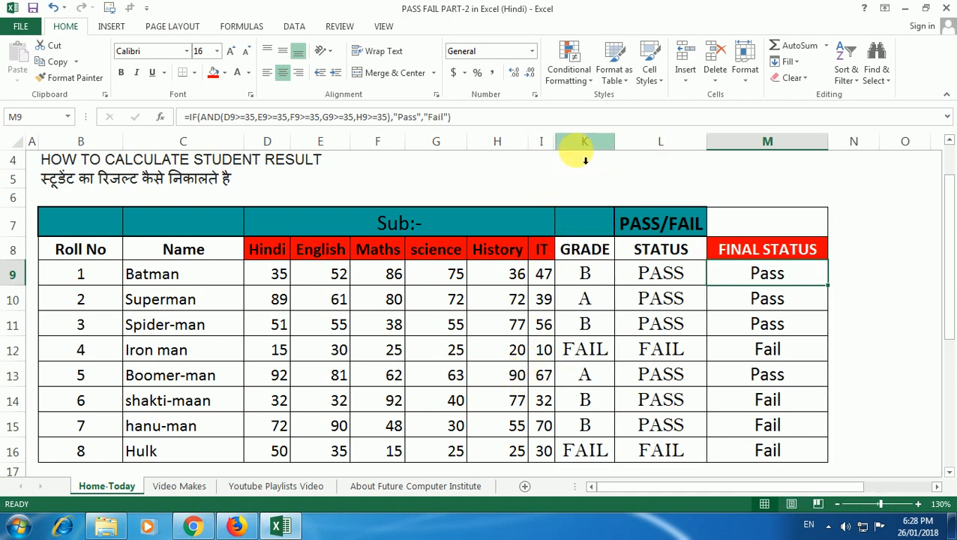
drag(562, 150, 560, 150)
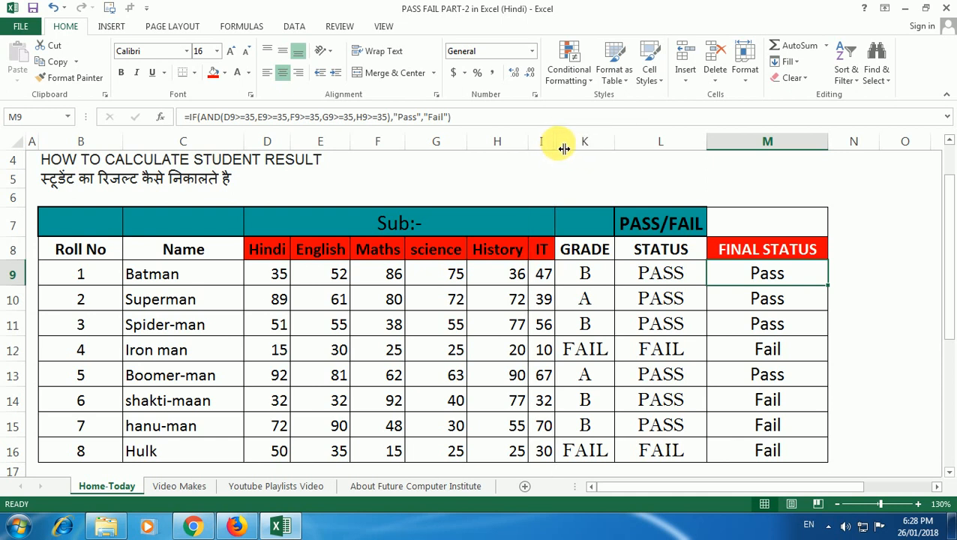
double_click(560, 149)
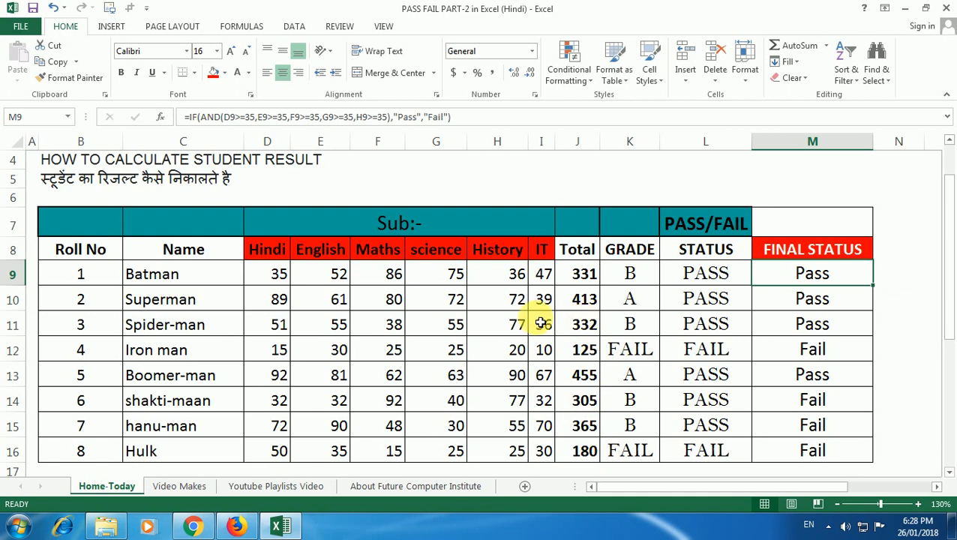
Fill Batman's Hindi mark of 35 across all his subjects in D9:I9
drag(282, 277, 533, 288)
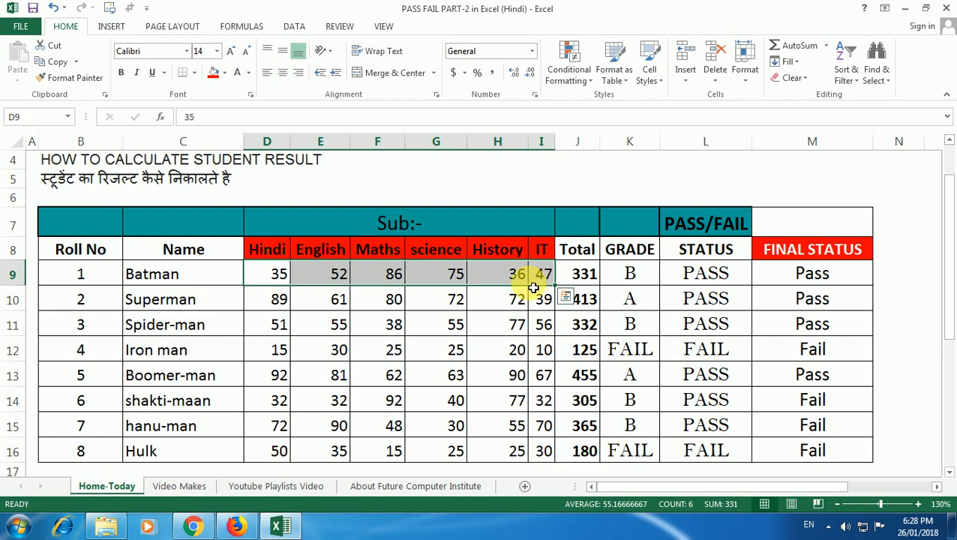
key(ctrl+r)
click(519, 324)
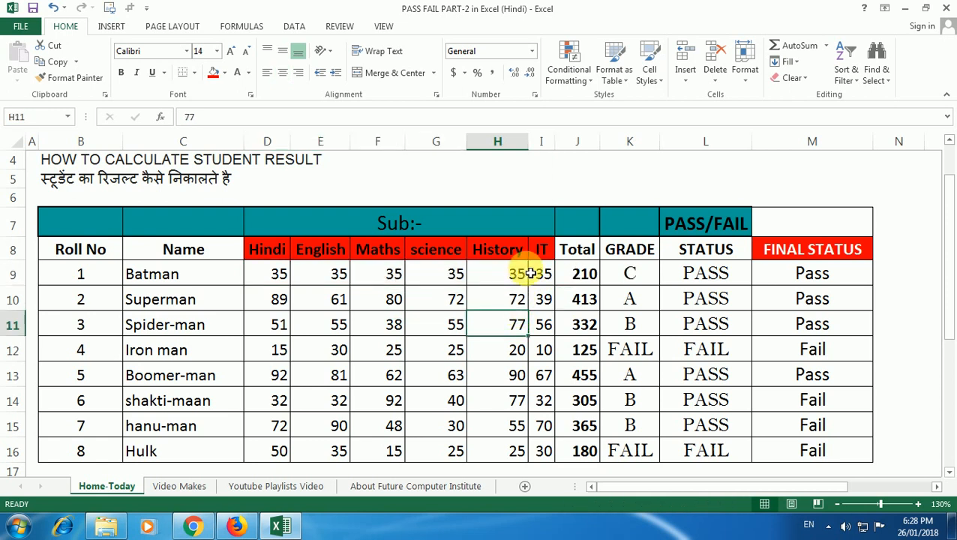
click(507, 273)
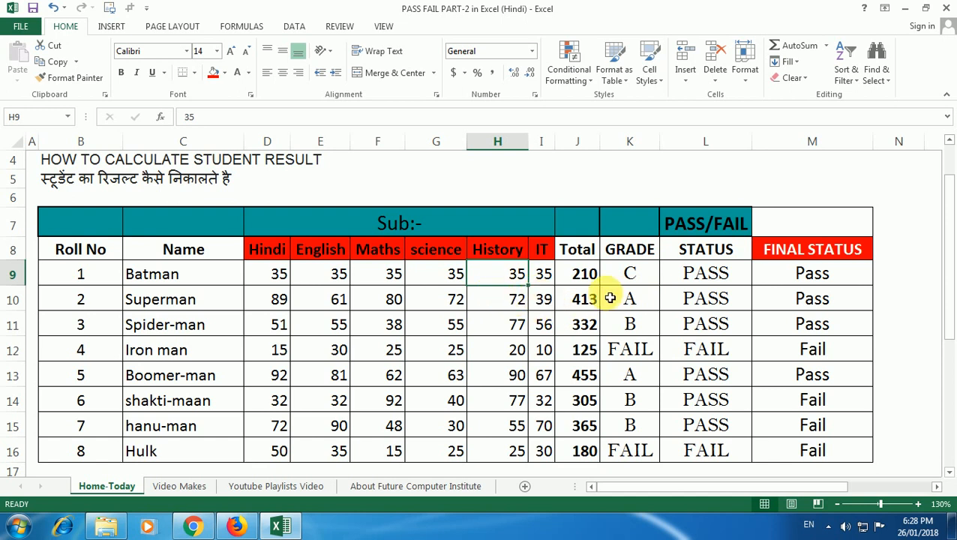
click(317, 274)
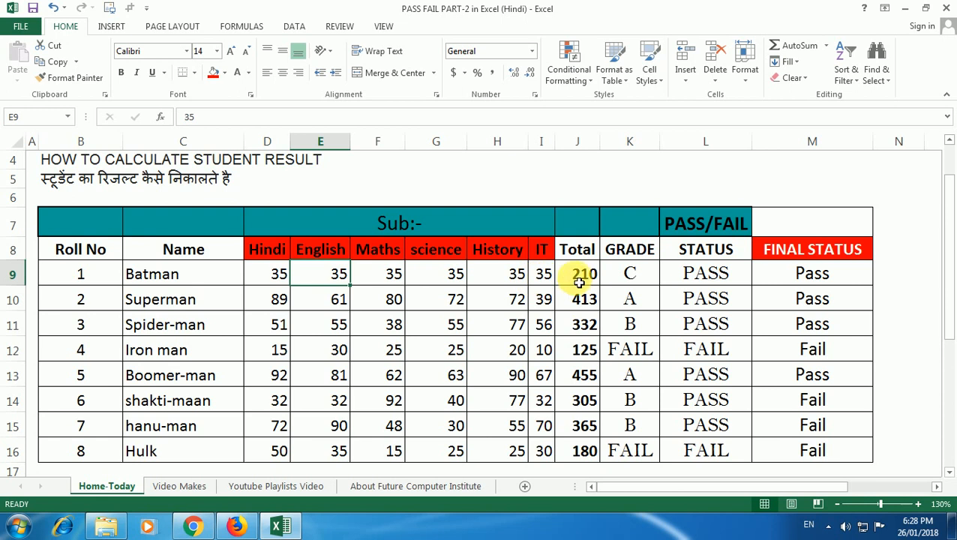
click(513, 277)
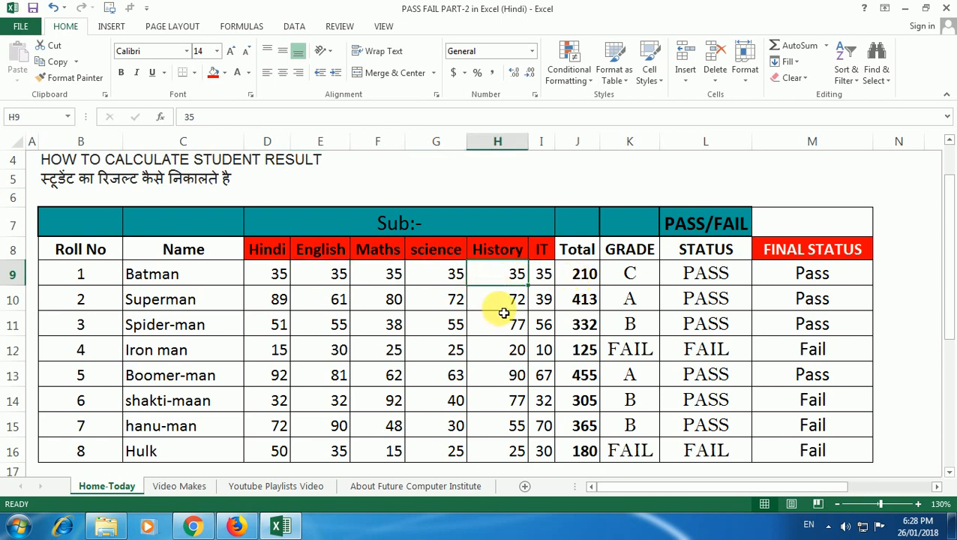
Test the FINAL STATUS formula with a History mark of 1 for Superman in H10, and check M10
click(505, 312)
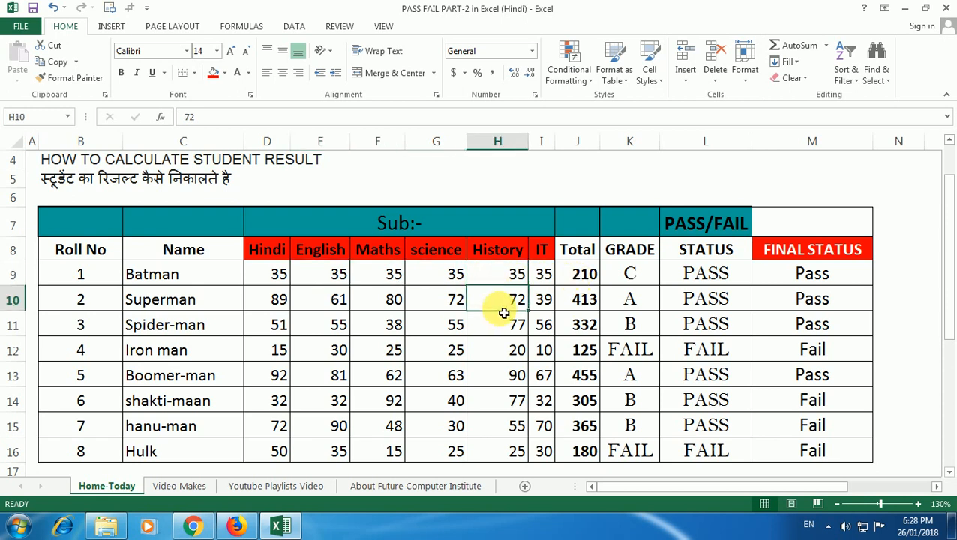
text(01)
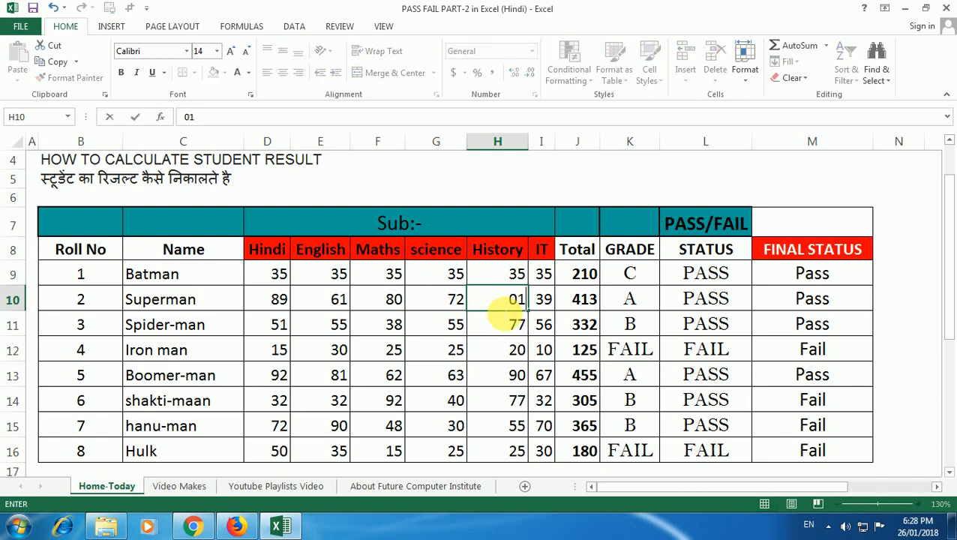
key(Return)
click(504, 312)
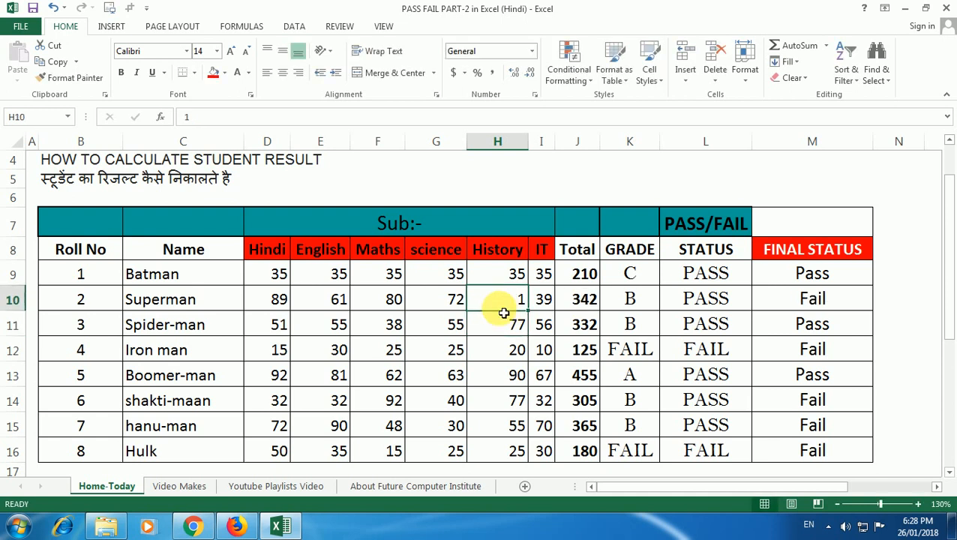
key(Right)
key(Right)
key(Right)
key(Right)
key(Right)
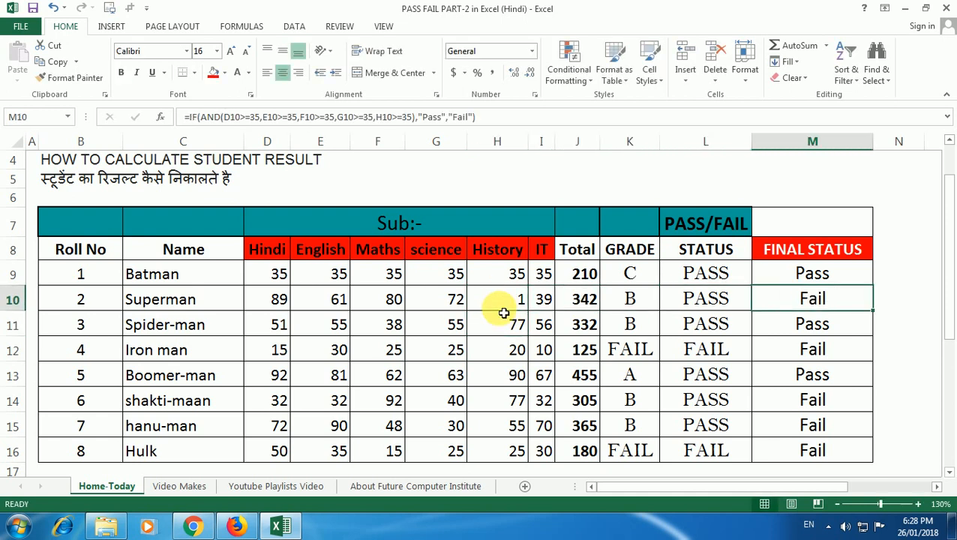
Go through Superman's subject marks in row 10 and compare his total-based STATUS in L10 with his FINAL STATUS in M10
key(Left)
key(Left)
key(Left)
key(Left)
key(Left)
key(Left)
key(Left)
key(Left)
key(Left)
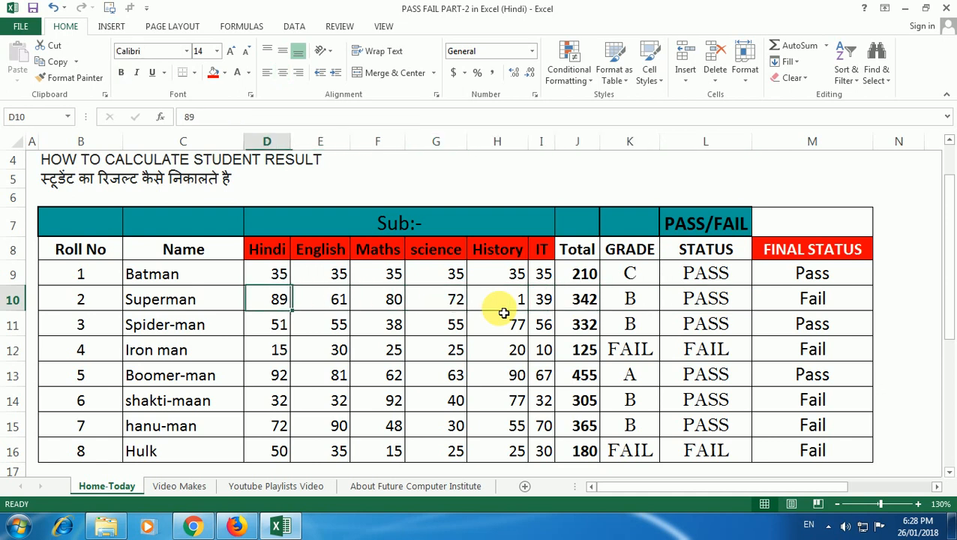
key(Left)
key(Right)
key(Right)
key(Right)
key(Right)
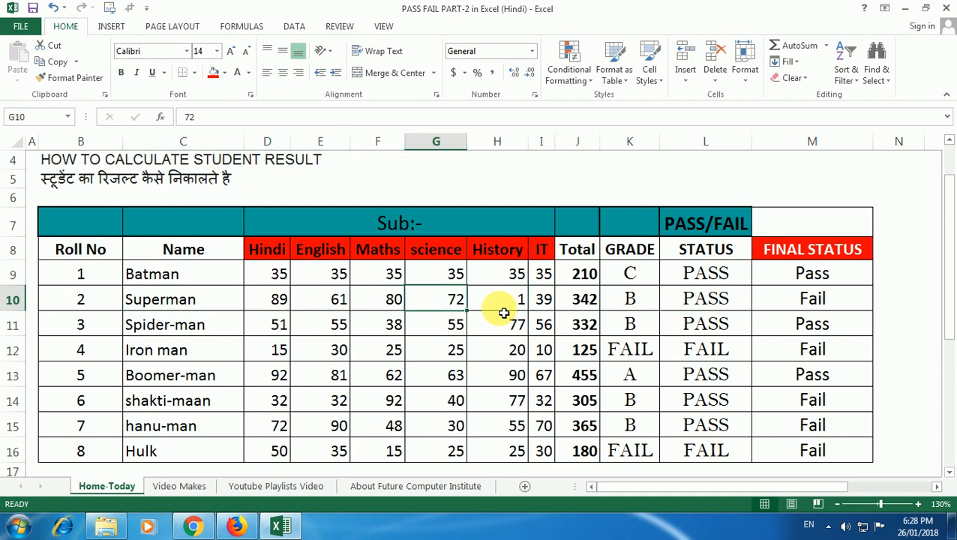
key(Right)
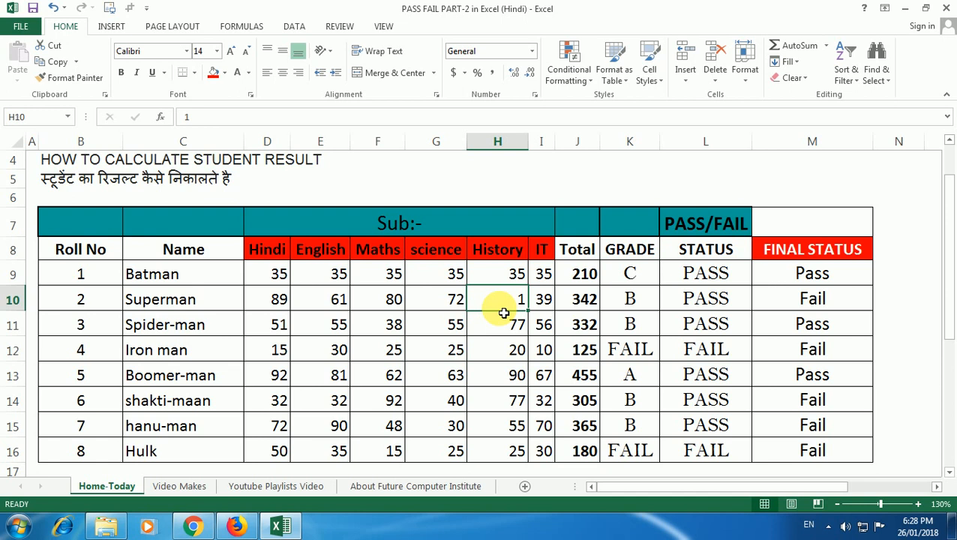
key(Right)
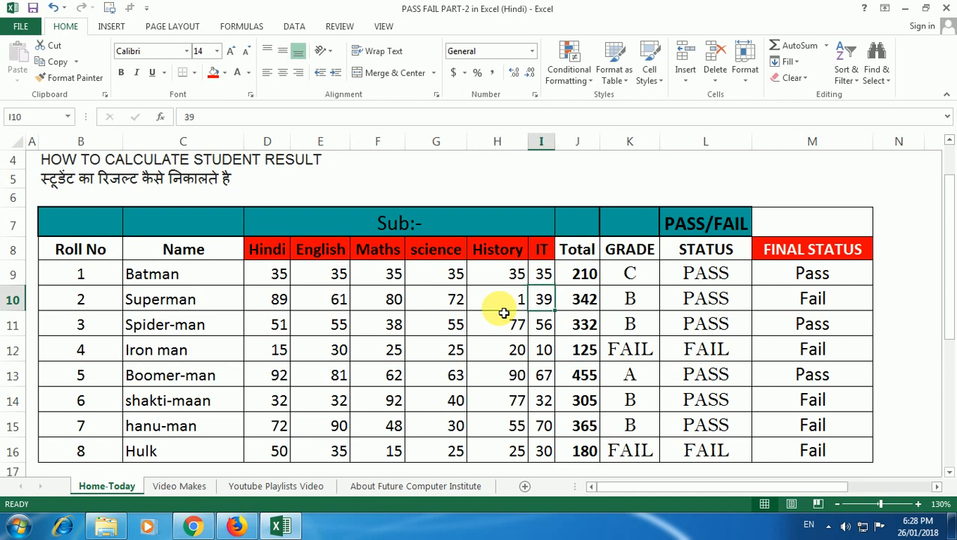
key(Right)
key(Right)
key(Right)
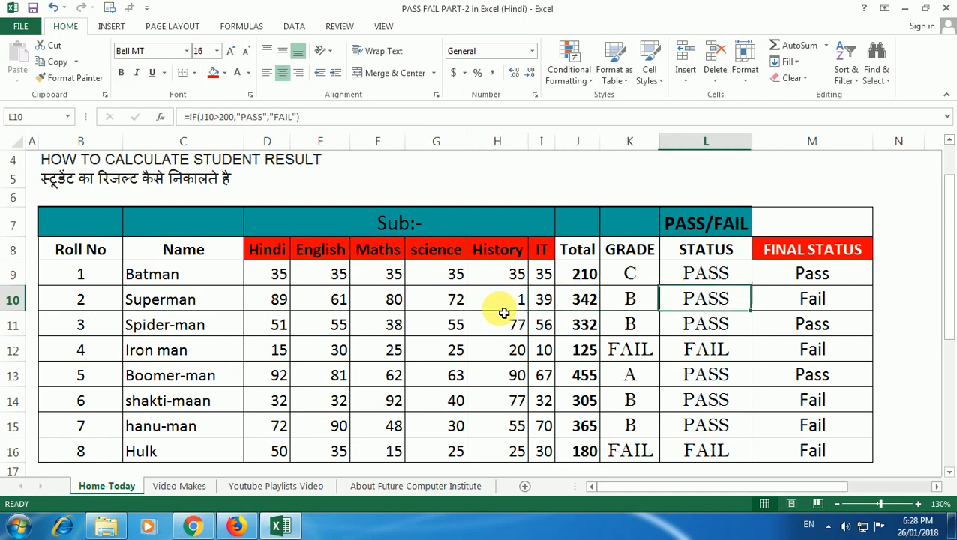
key(Right)
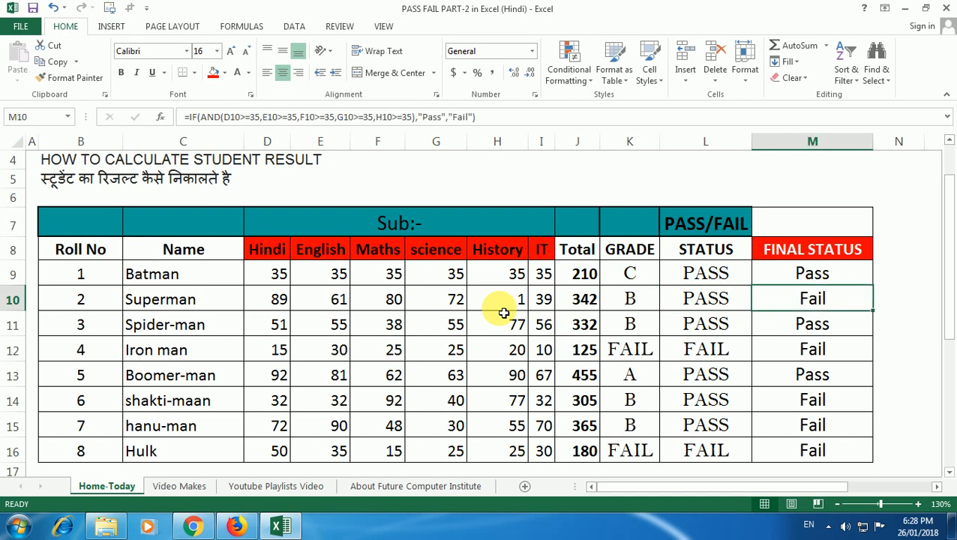
key(Up)
key(Up)
key(Up)
key(Down)
key(Down)
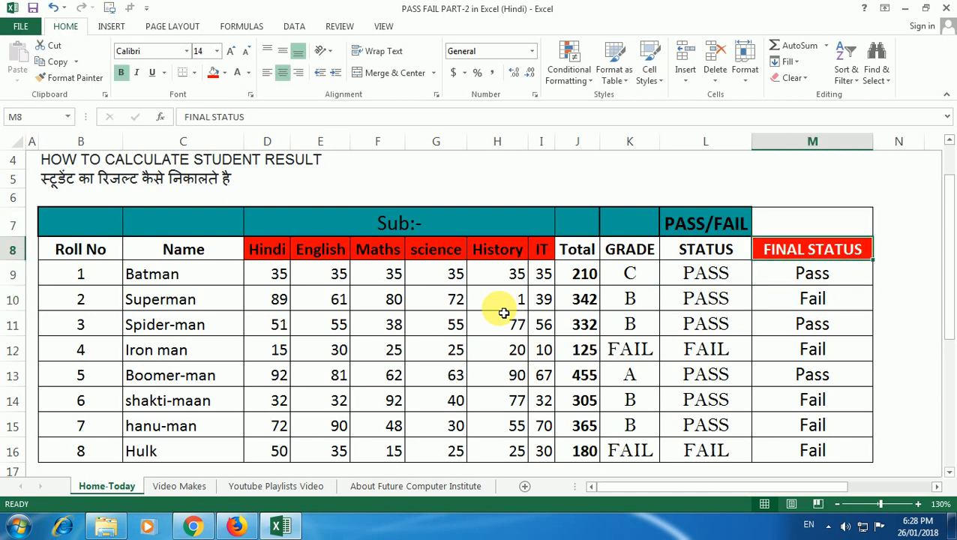
key(Down)
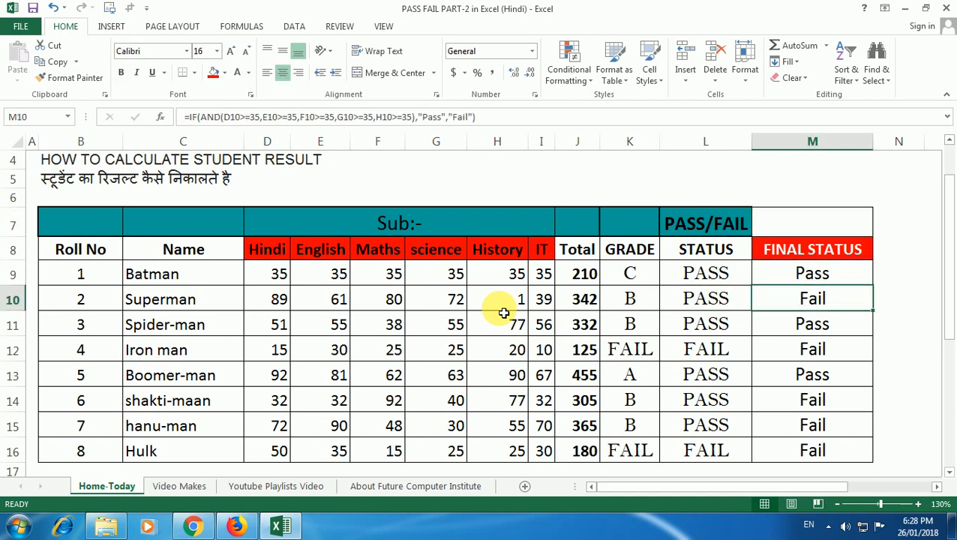
Test the FINAL STATUS formula with a science mark of 2 for Superman in G10, and check M10
key(Left)
key(Left)
key(Left)
key(Left)
key(Left)
key(Left)
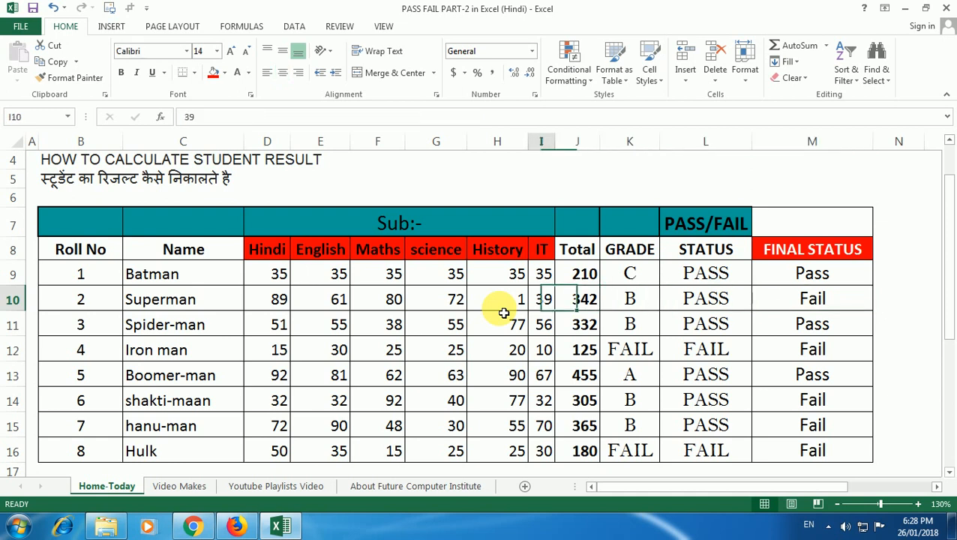
text(2)
key(Return)
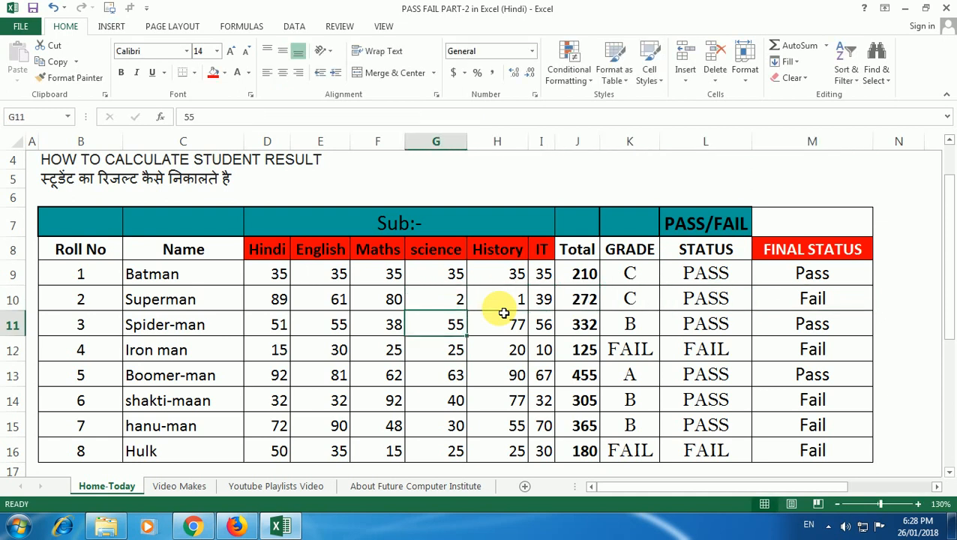
key(Up)
key(Up)
key(Right)
key(Right)
key(Right)
key(Right)
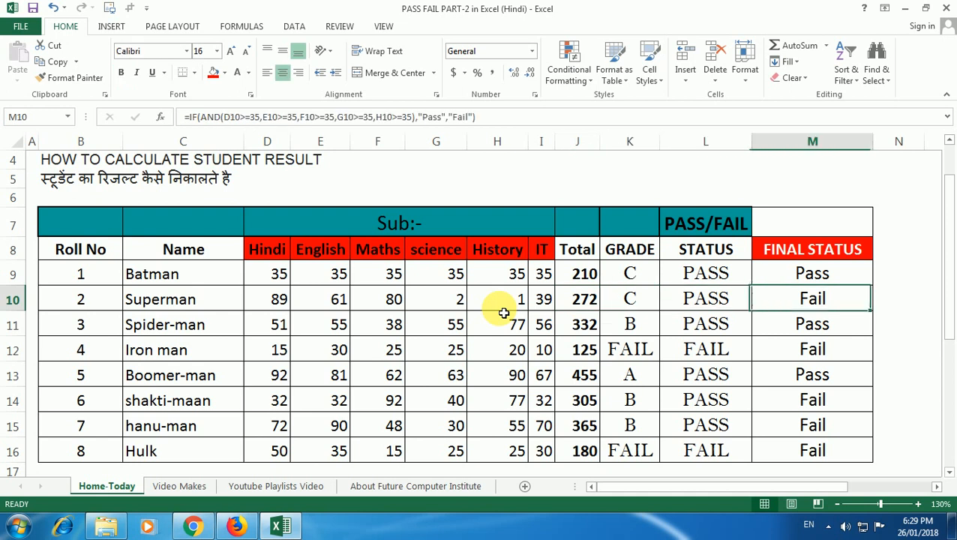
Set Superman's science mark in G10 to 80 and check his FINAL STATUS in M10
key(Left)
key(Left)
key(Left)
key(Left)
key(Left)
key(Left)
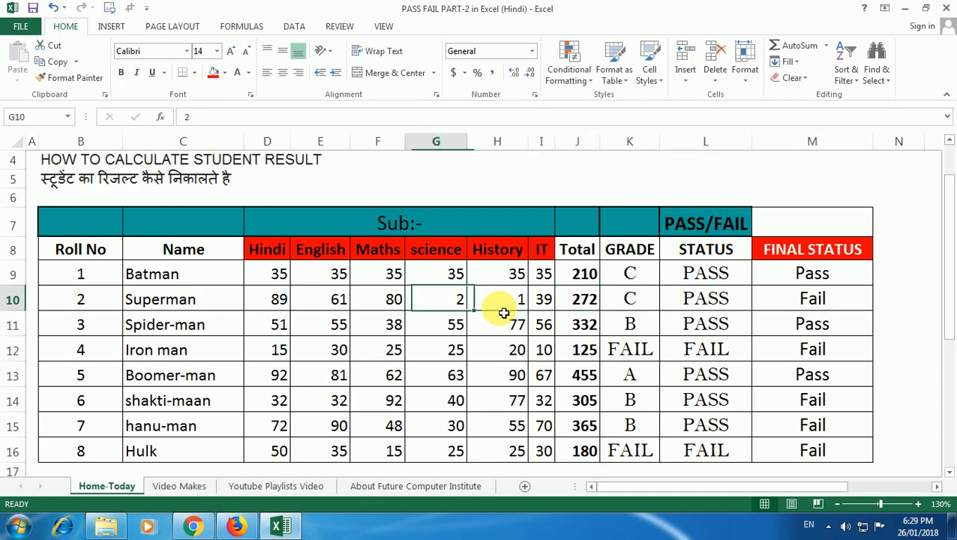
text(80)
key(ctrl+Right)
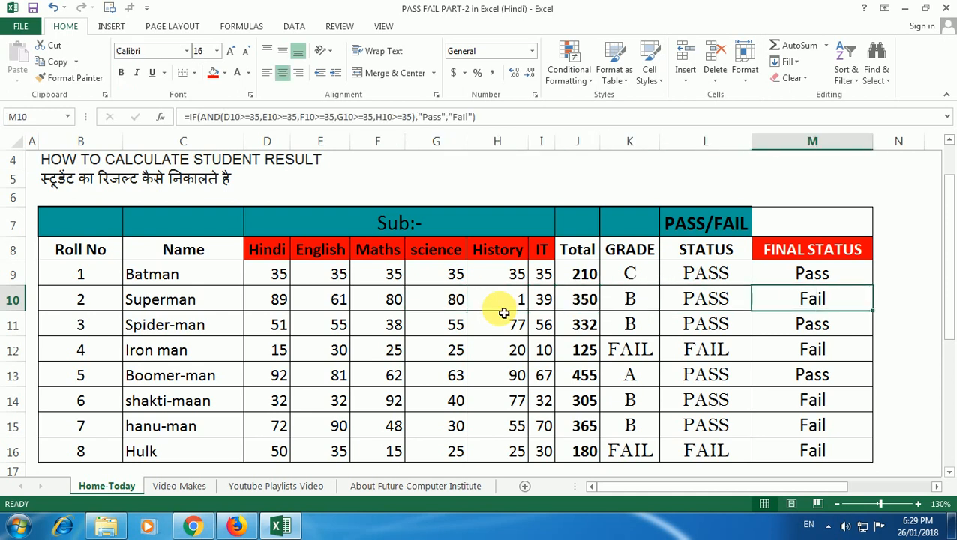
Set Superman's History mark in H10 to 80 and check his grade in K10
key(Left)
key(Left)
key(Left)
key(Left)
key(Left)
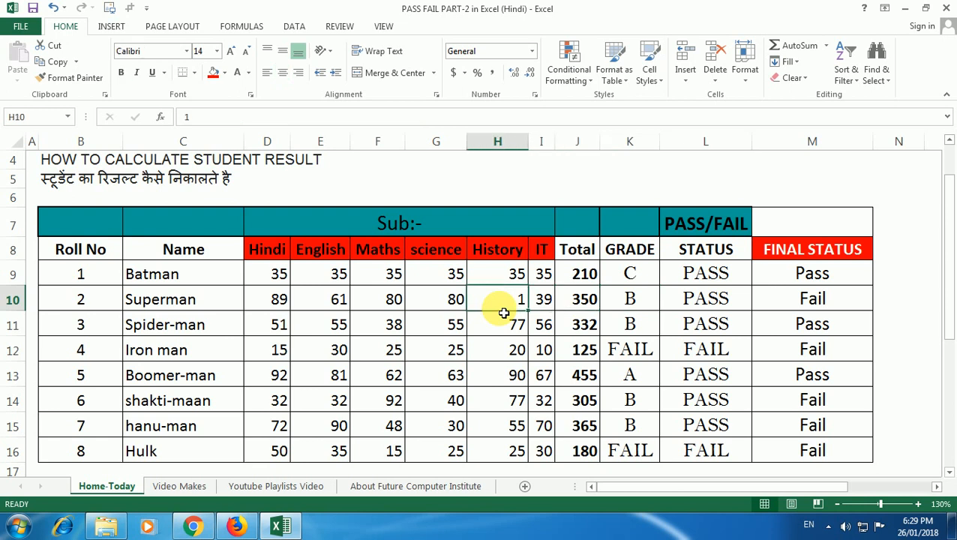
text(80)
key(ctrl+Return)
key(Right)
key(Right)
key(Right)
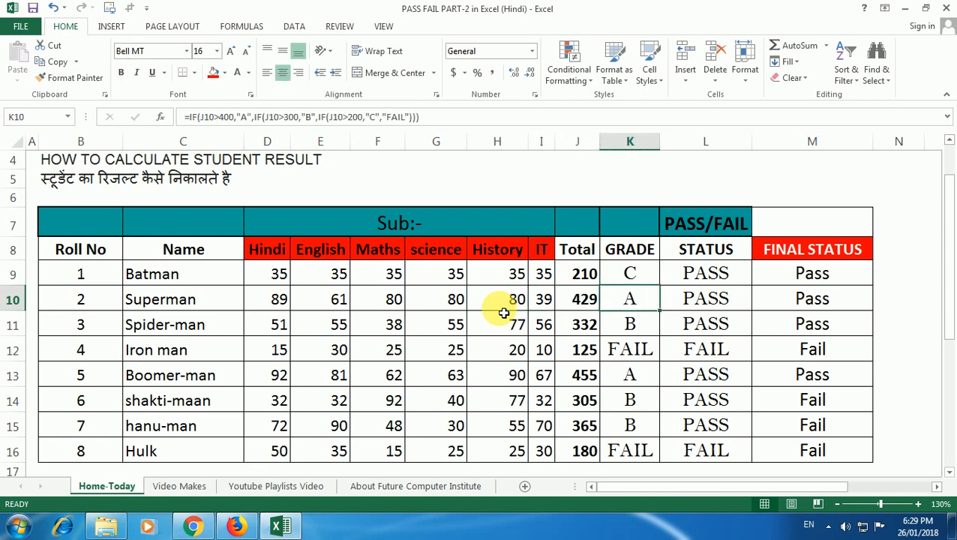
Select Superman's English mark in E10
key(Left)
key(Left)
key(Left)
key(Left)
key(Left)
key(Left)
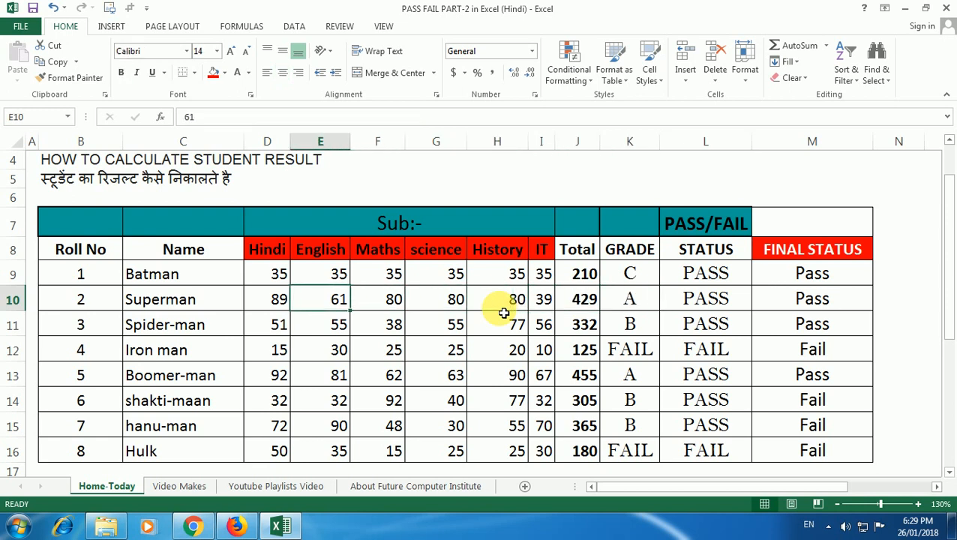